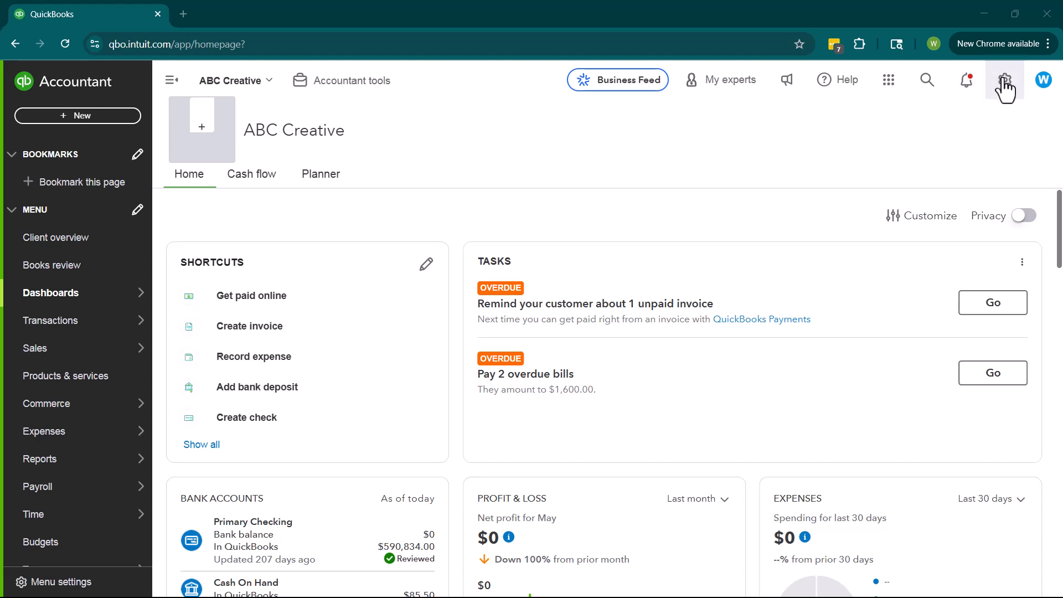
Step: Open the Sales section of the account settings and start editing the sales form content
click(1005, 83)
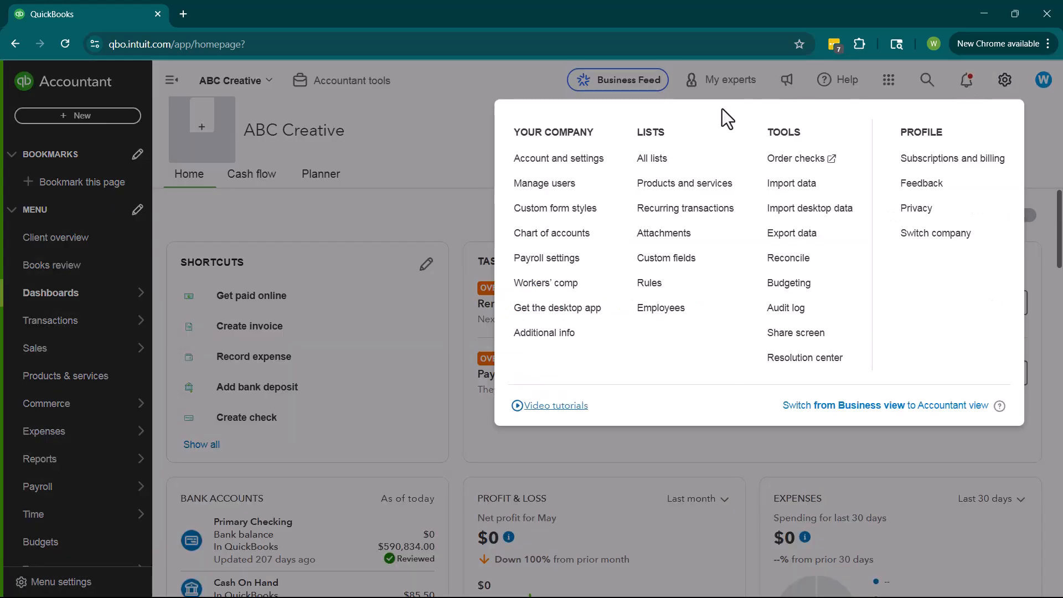
click(540, 164)
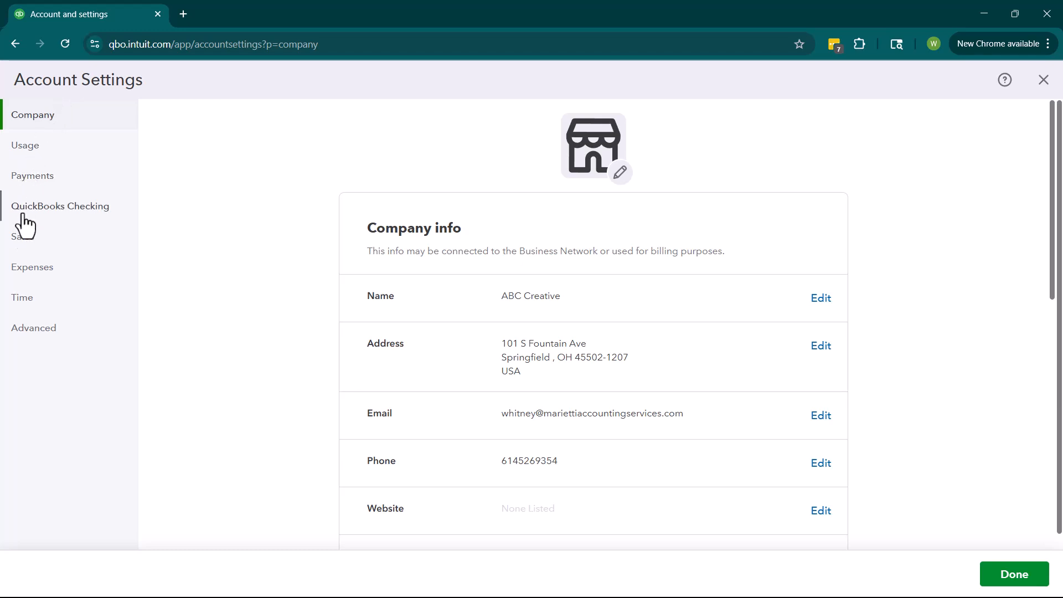
click(25, 244)
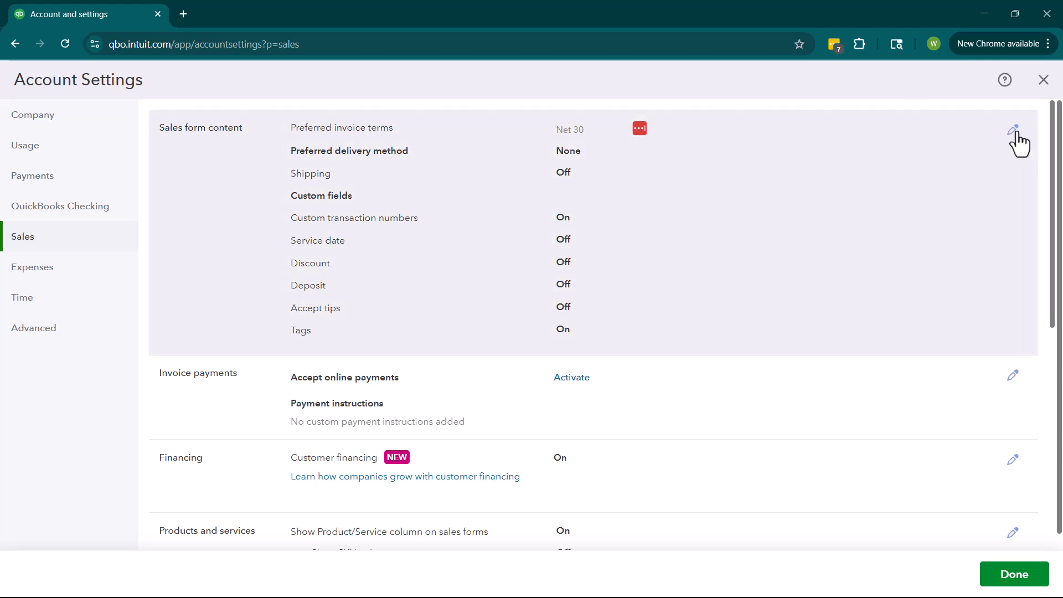
click(1012, 131)
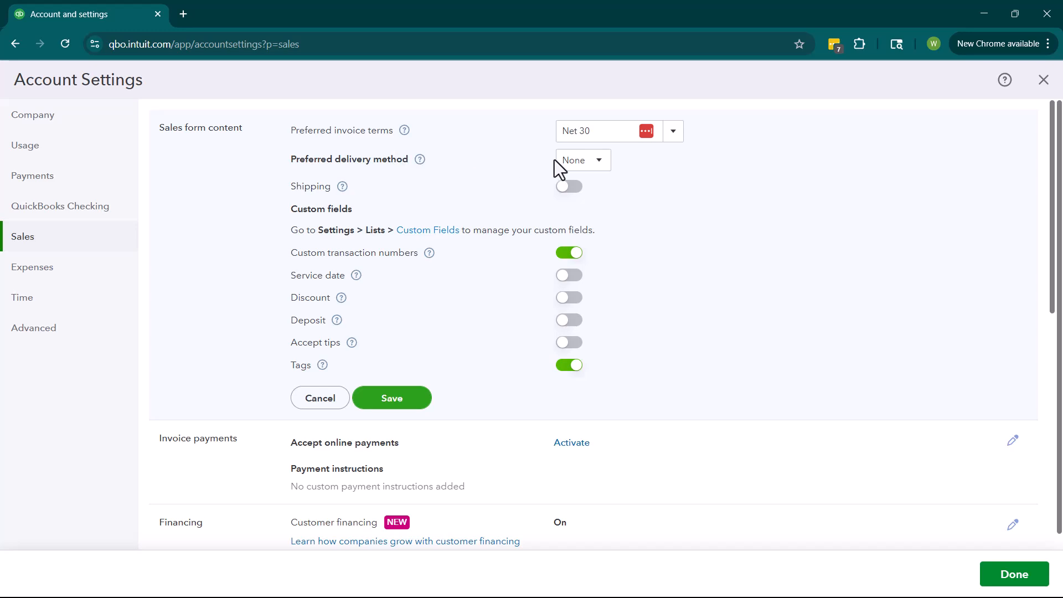
click(672, 138)
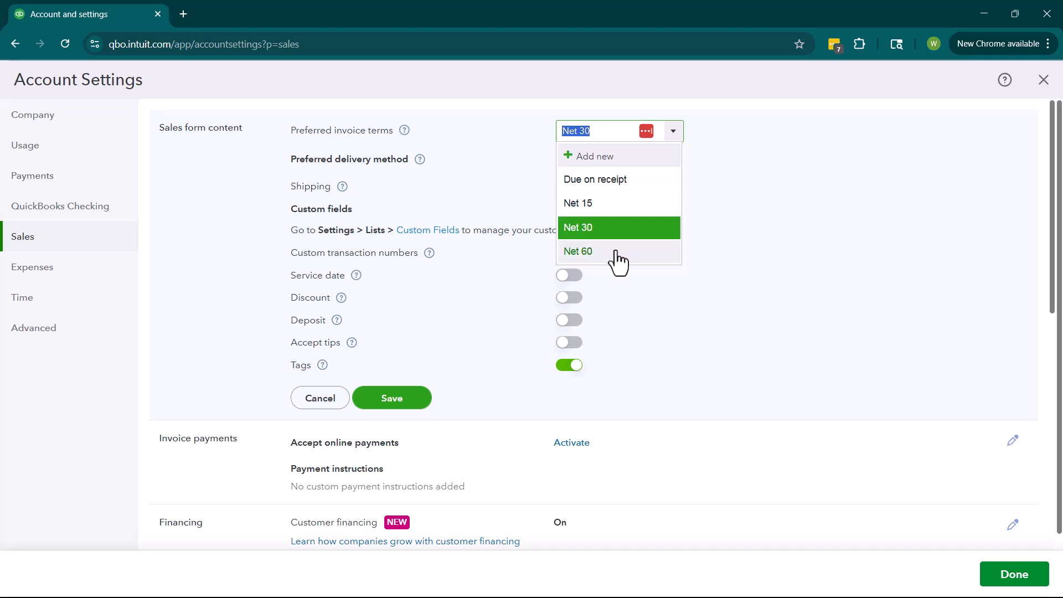
click(592, 156)
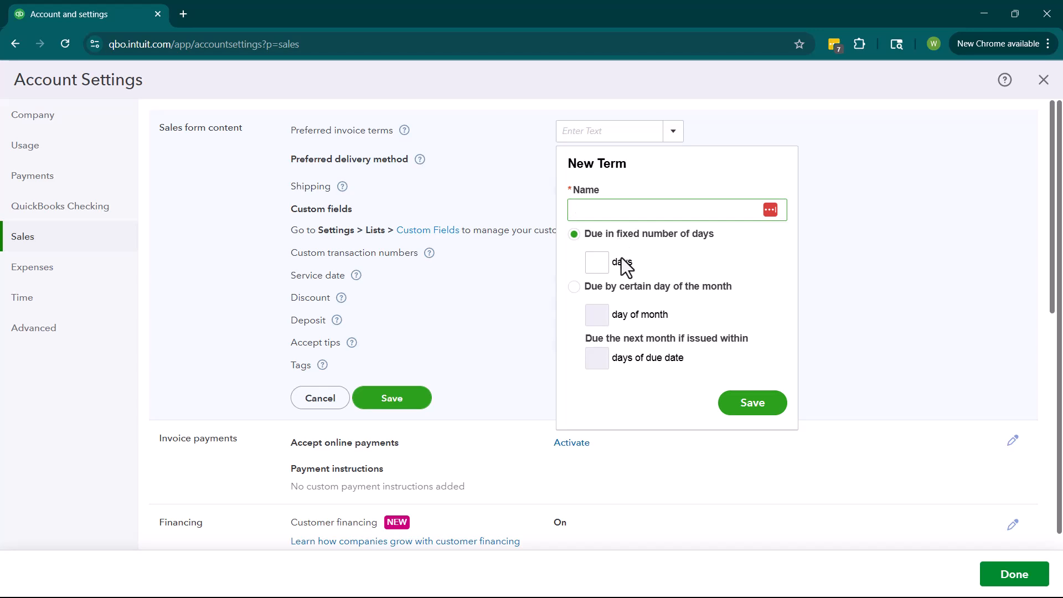
click(582, 289)
click(593, 316)
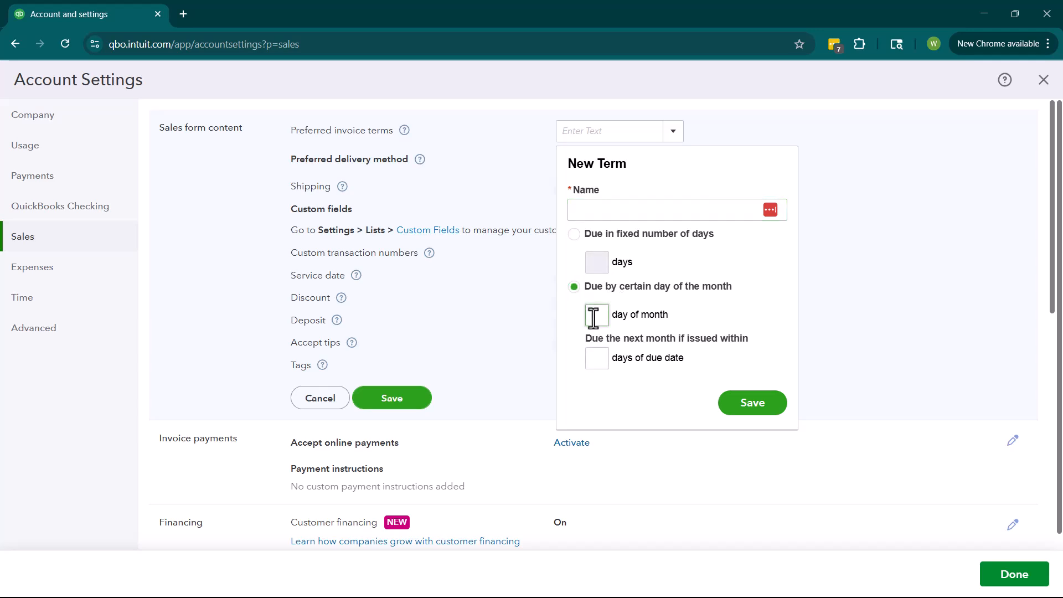
text(5)
click(597, 360)
click(835, 203)
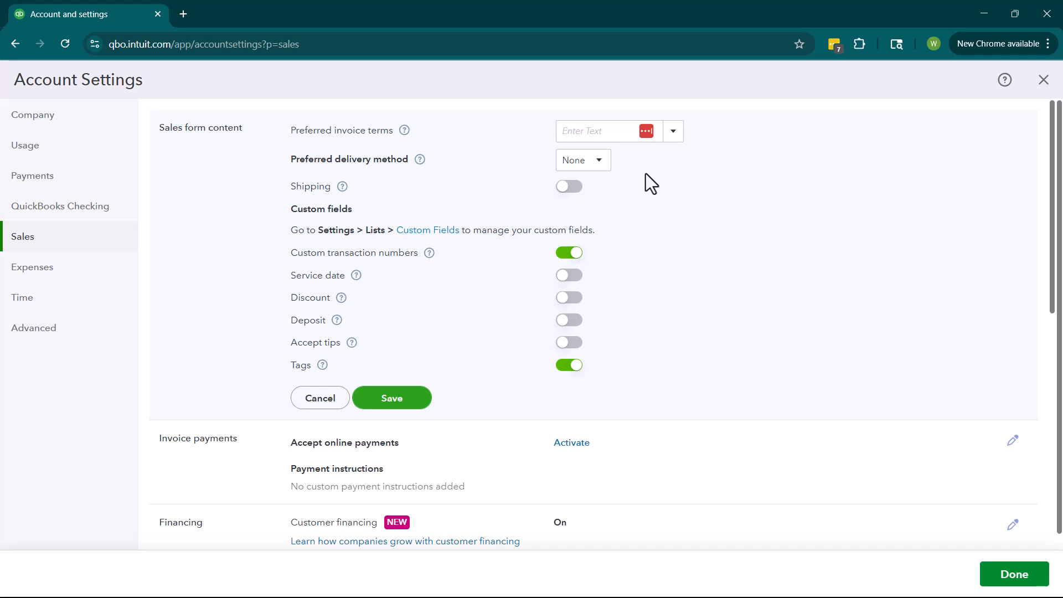
Step: Set the preferred invoice terms to Due on receipt and check the explanation and choices for the preferred delivery method
click(670, 133)
click(608, 178)
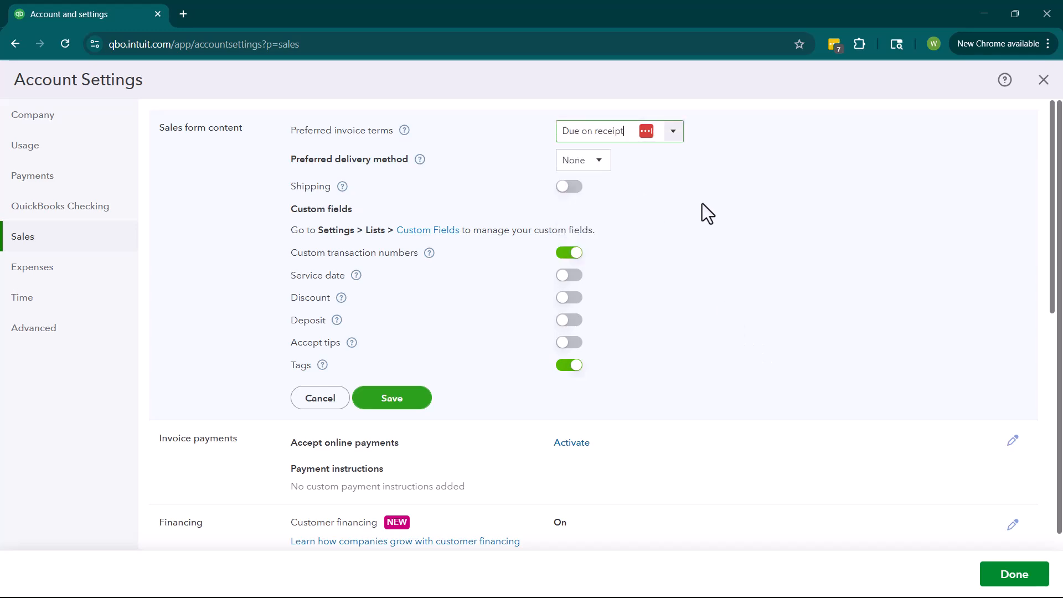
click(419, 160)
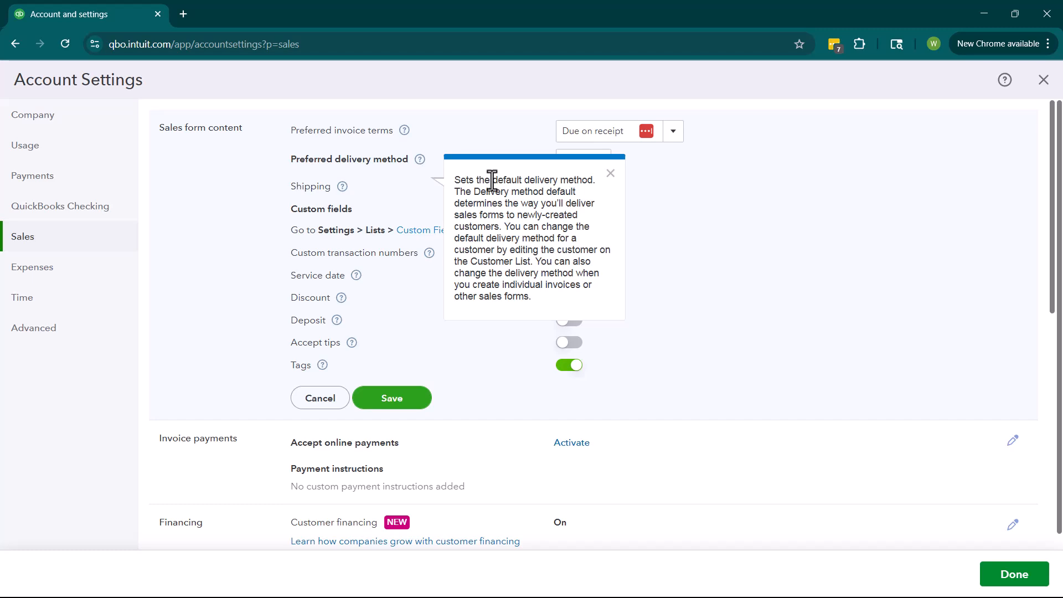
click(681, 197)
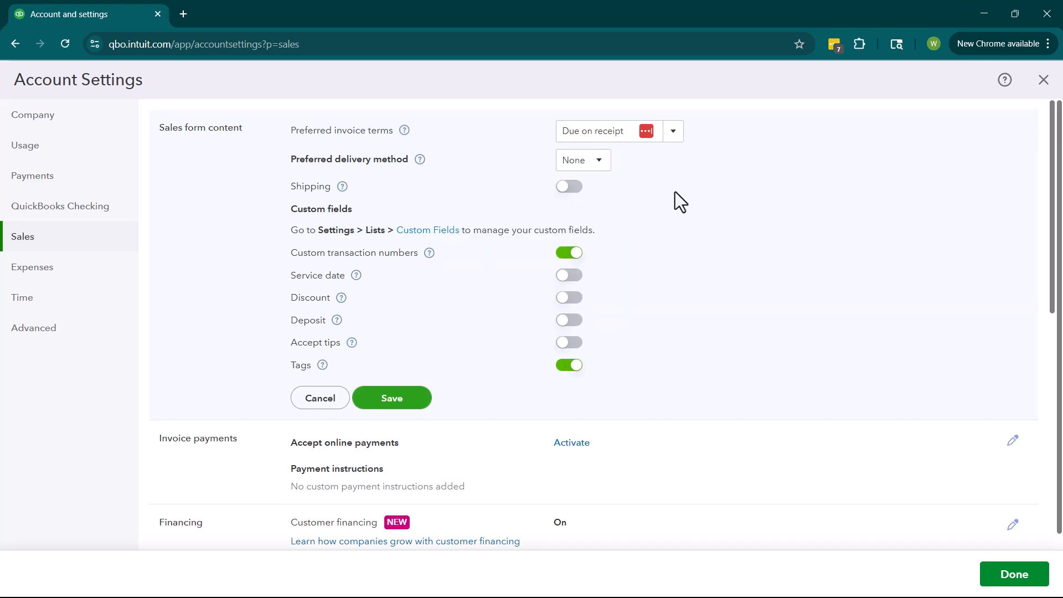
click(600, 164)
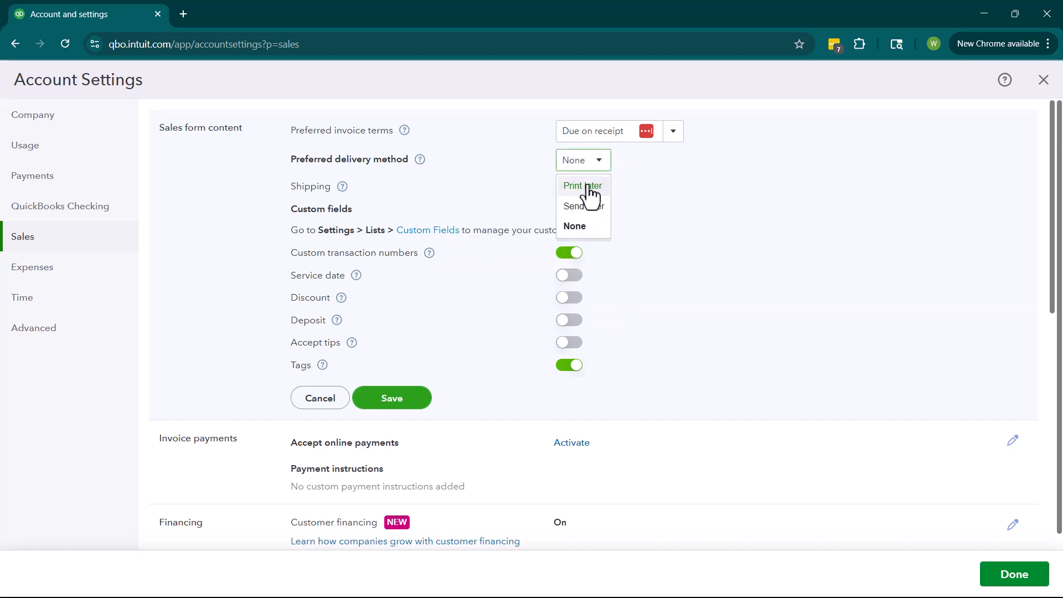
click(672, 188)
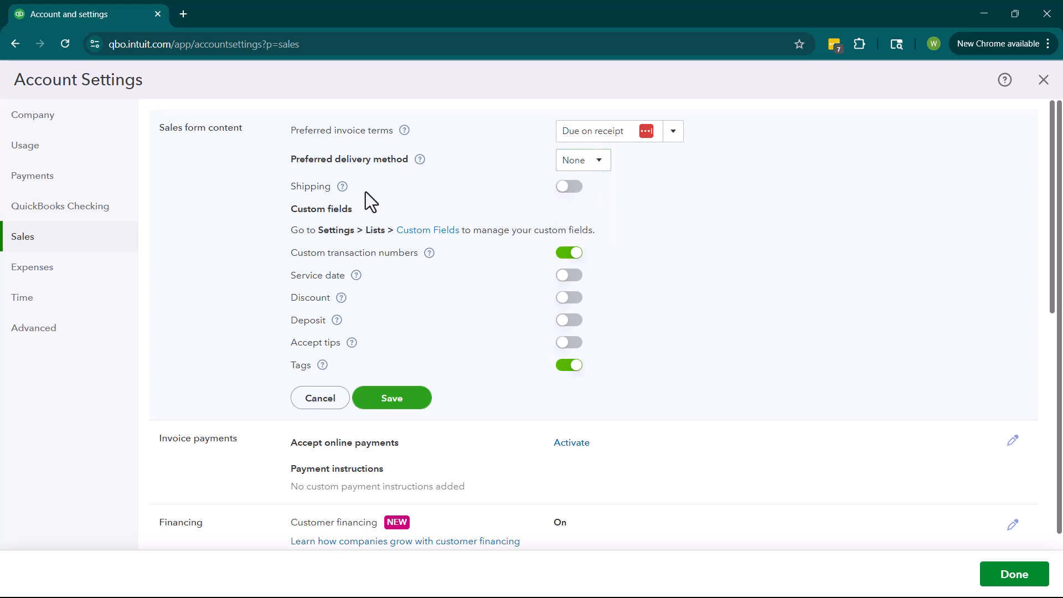
Step: Read the help for shipping, custom transaction numbers, service date, discount, deposit, tips and tags, and cancel the sales form content edits
click(342, 190)
mouse_move(428, 260)
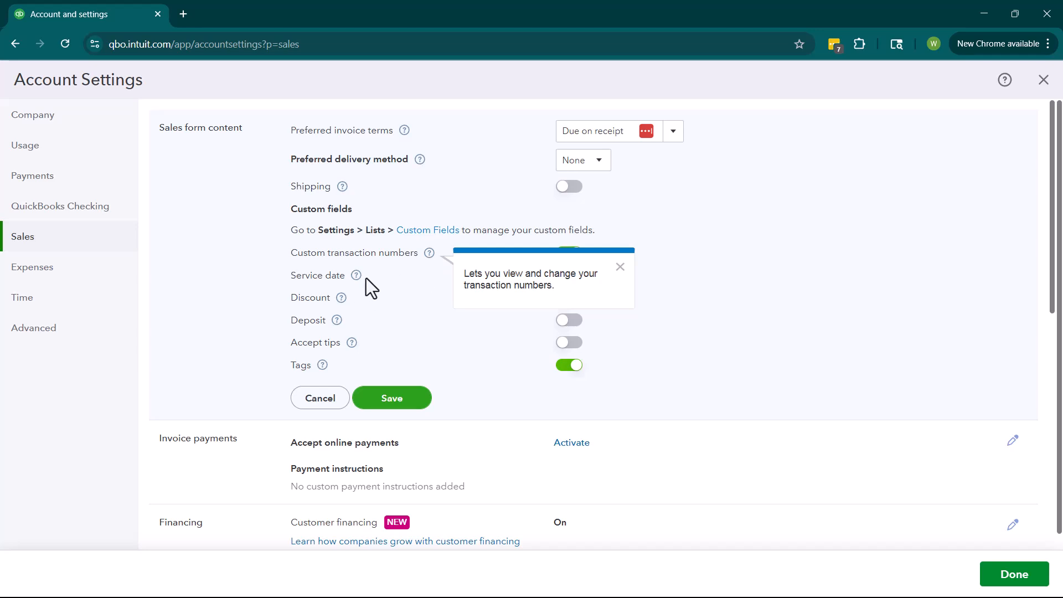
mouse_move(357, 278)
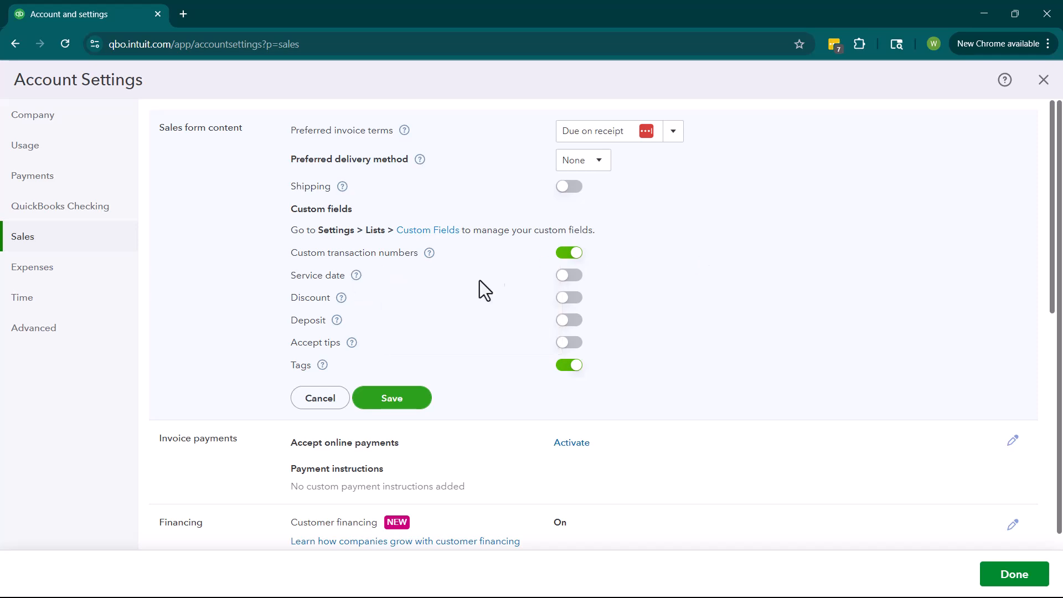
mouse_move(341, 297)
click(337, 320)
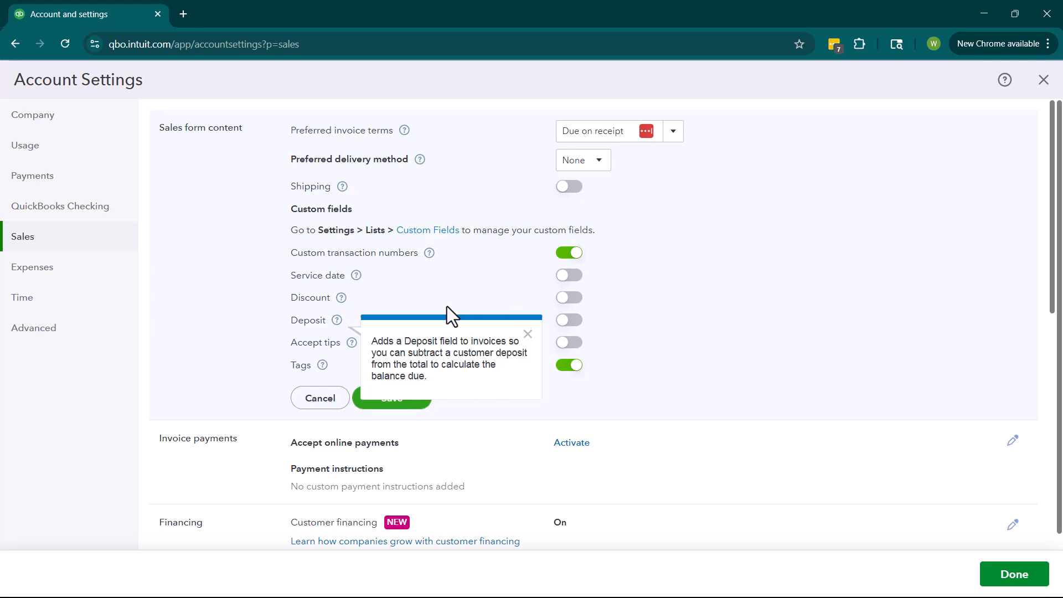
click(526, 334)
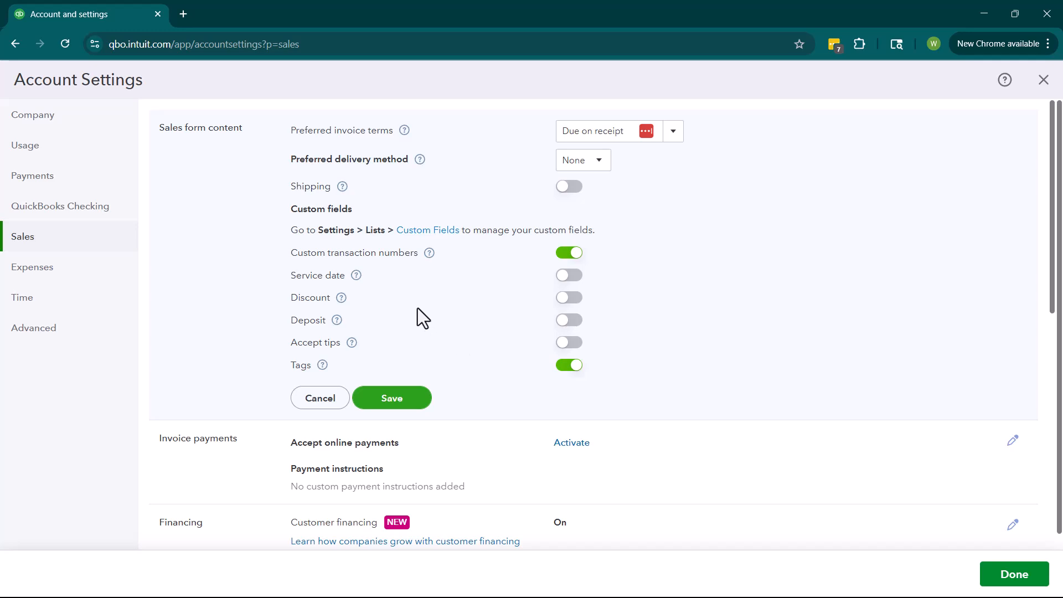
click(352, 342)
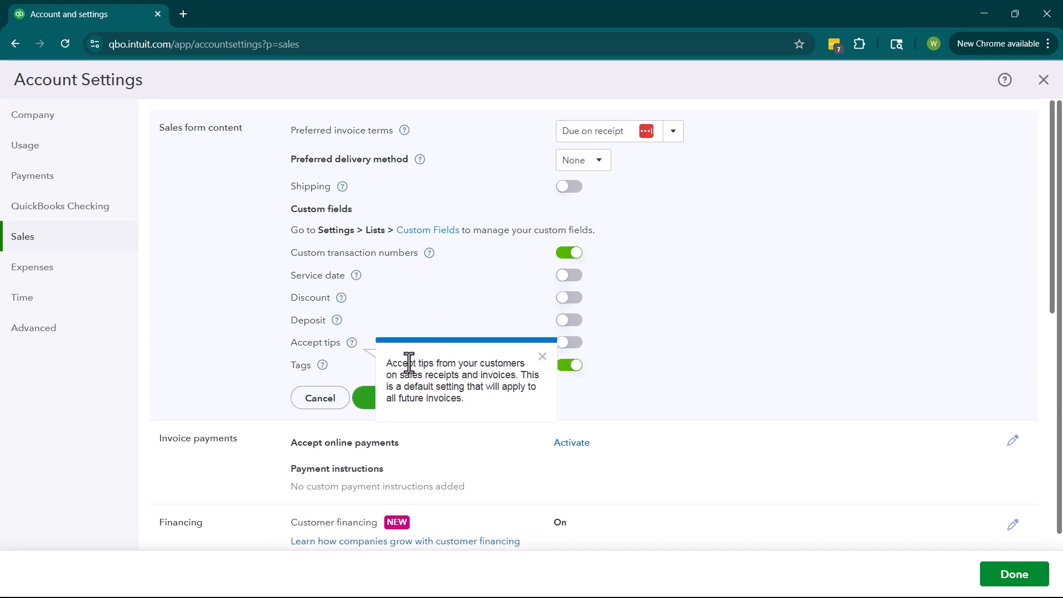
click(542, 356)
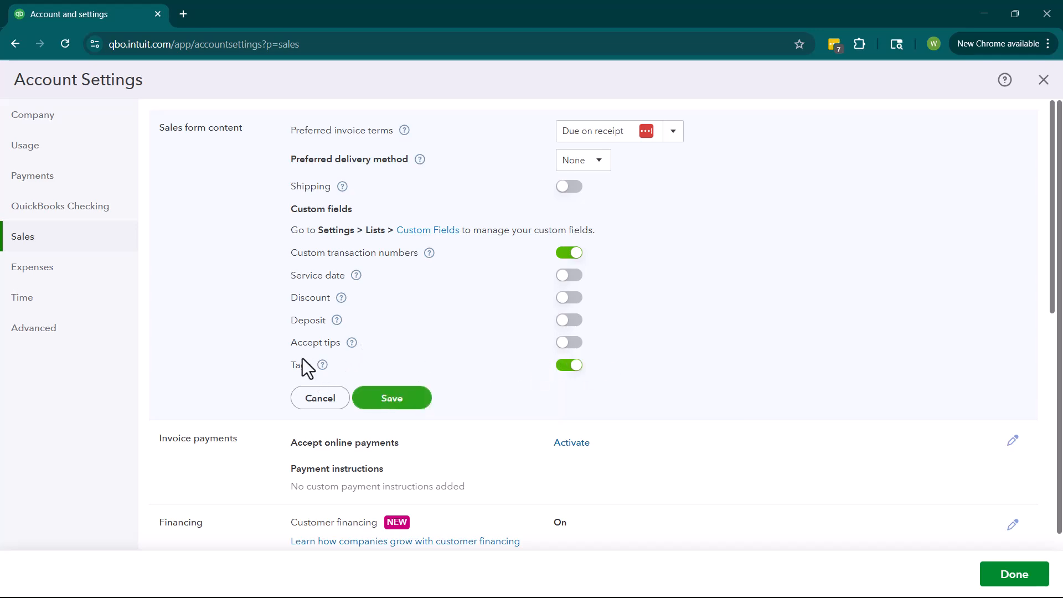
click(322, 364)
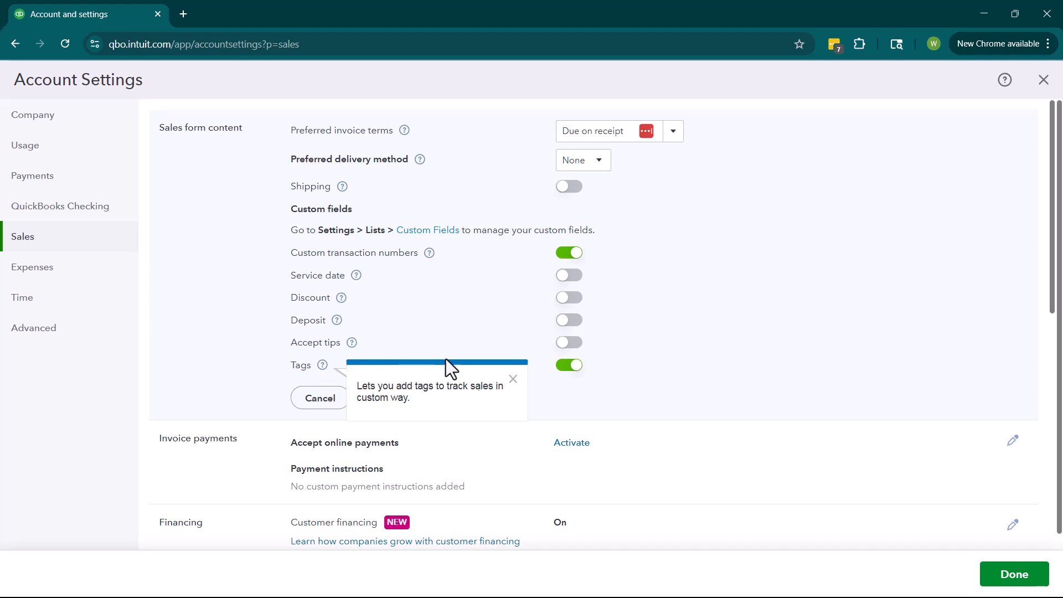
click(513, 379)
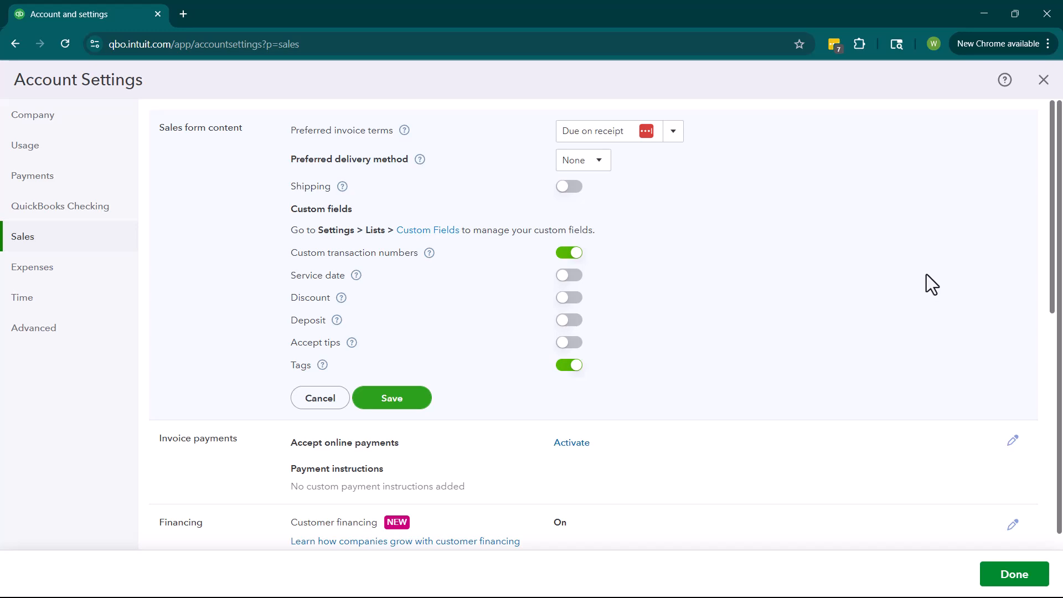
click(318, 401)
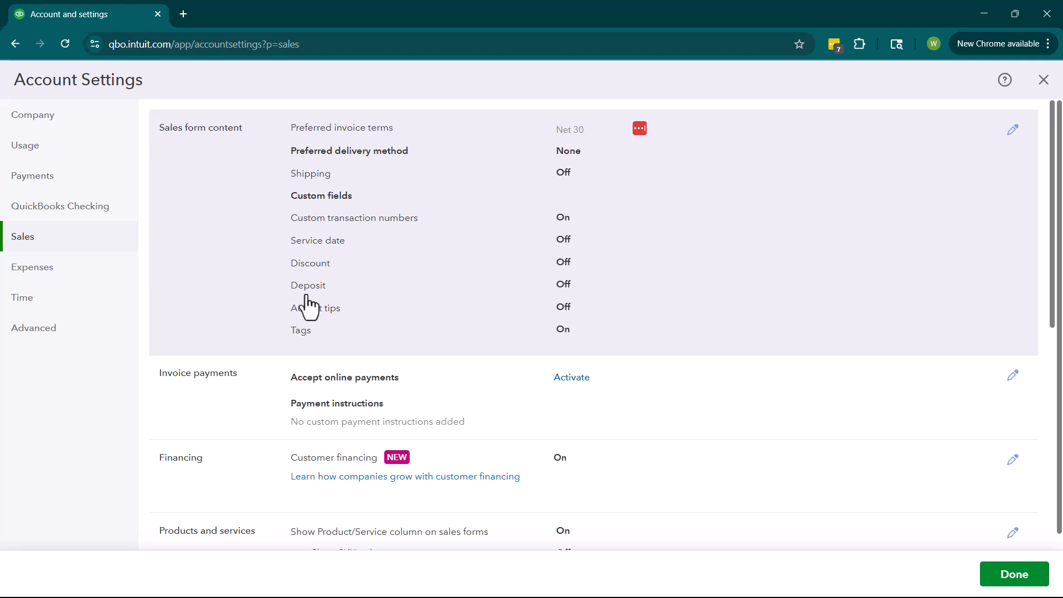
Step: Review the Products and services sales settings, reading the help on the product/service column, SKU column and quantity tracking, and cancel editing
scroll(754, 386, down, 4)
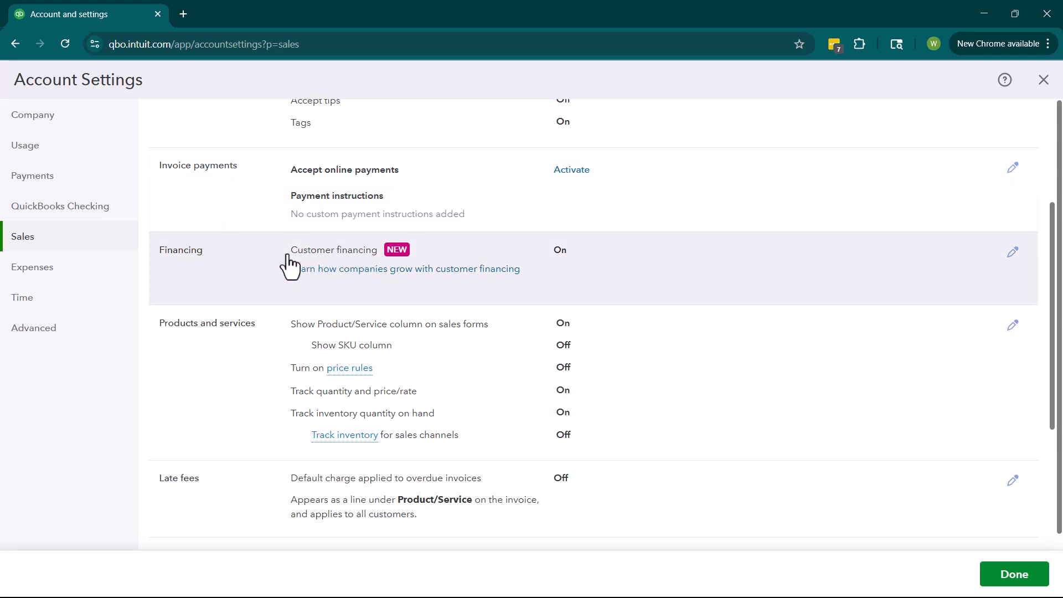
scroll(288, 266, down, 4)
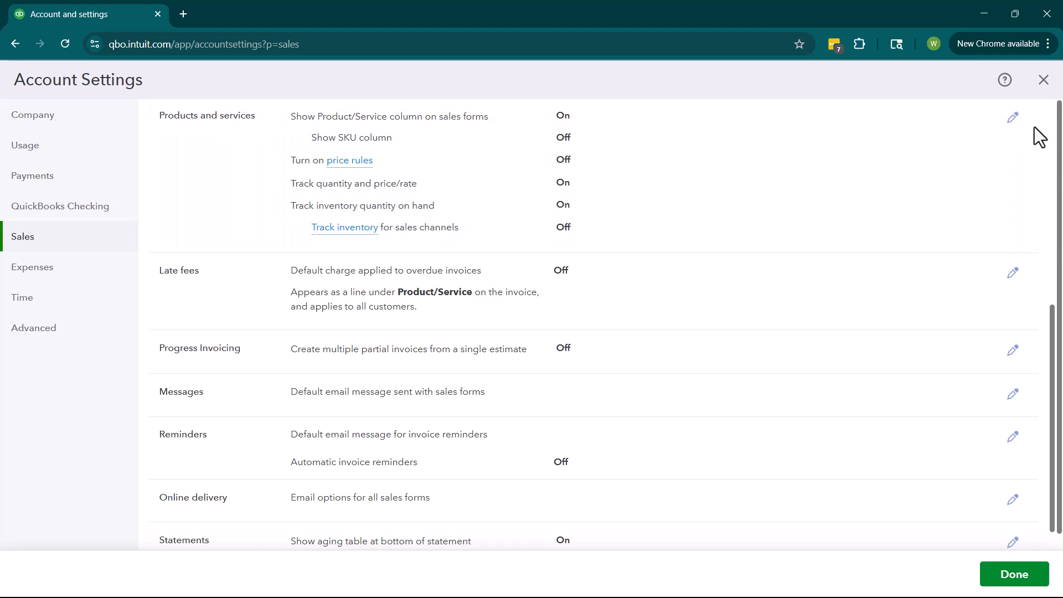
click(1007, 123)
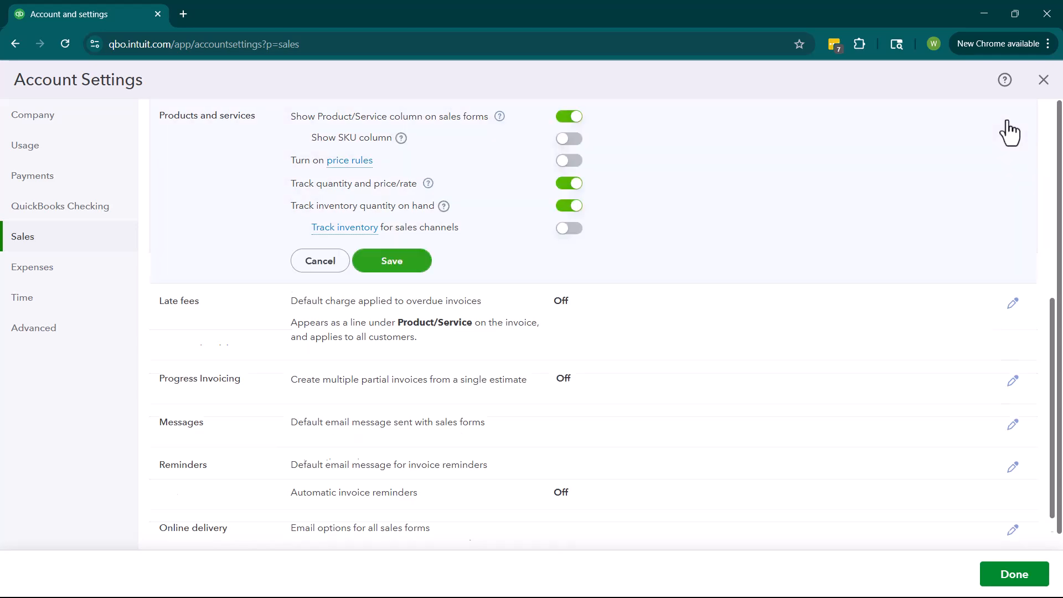
click(500, 117)
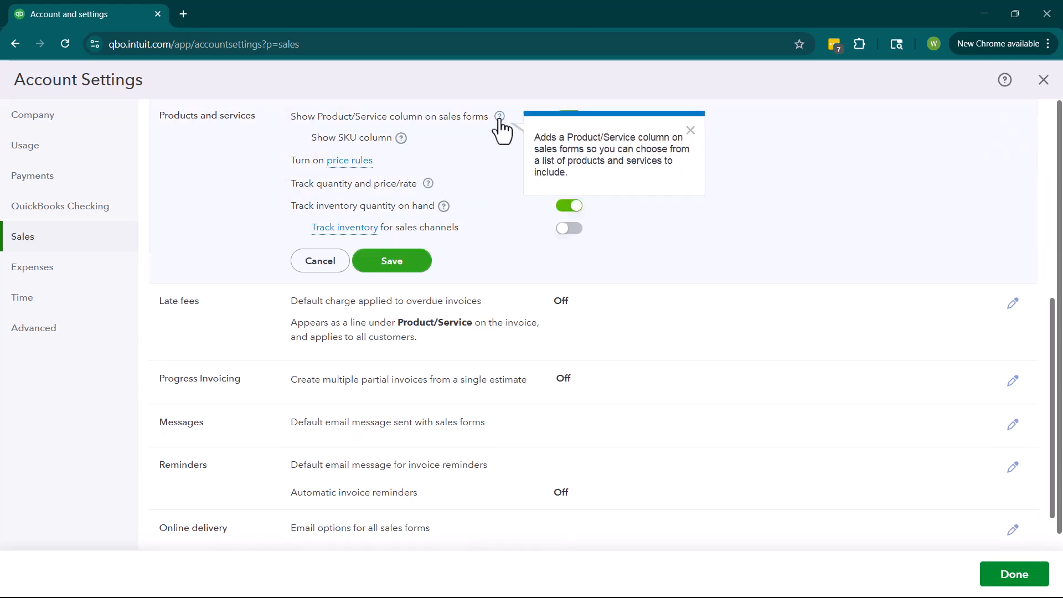
click(690, 130)
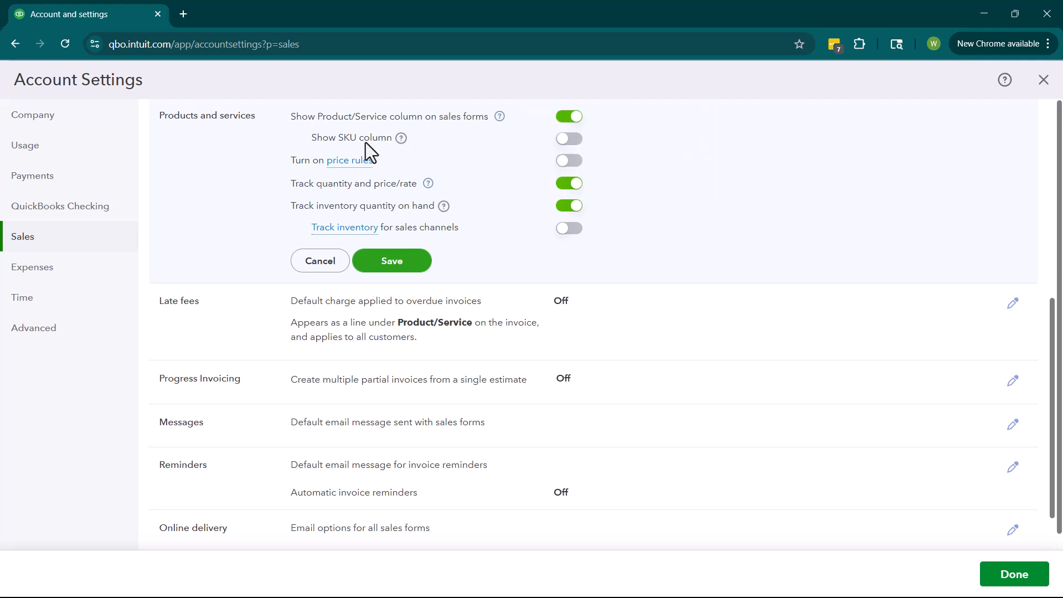
click(400, 139)
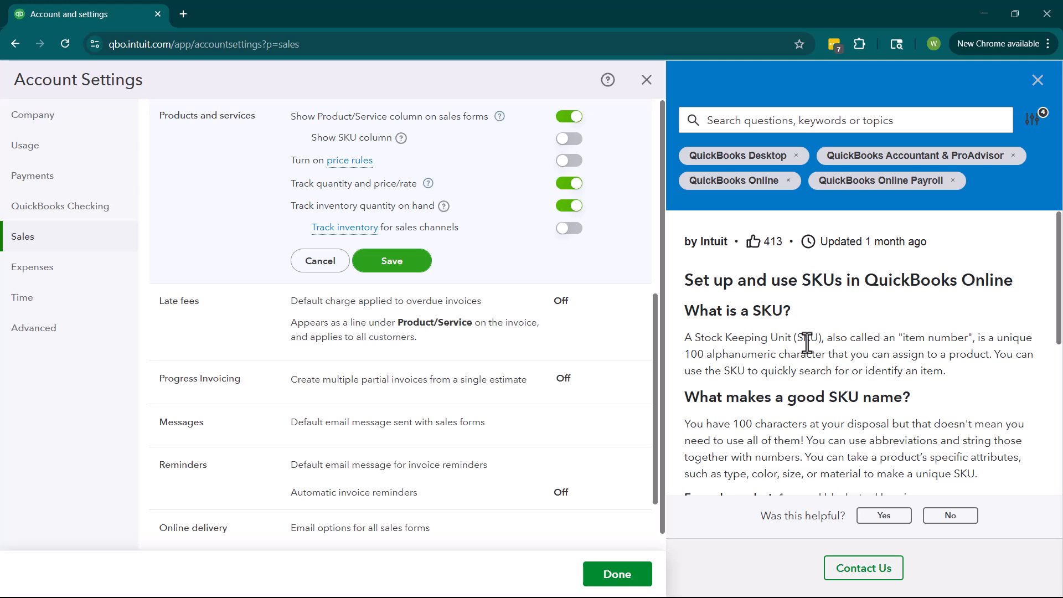
click(1037, 80)
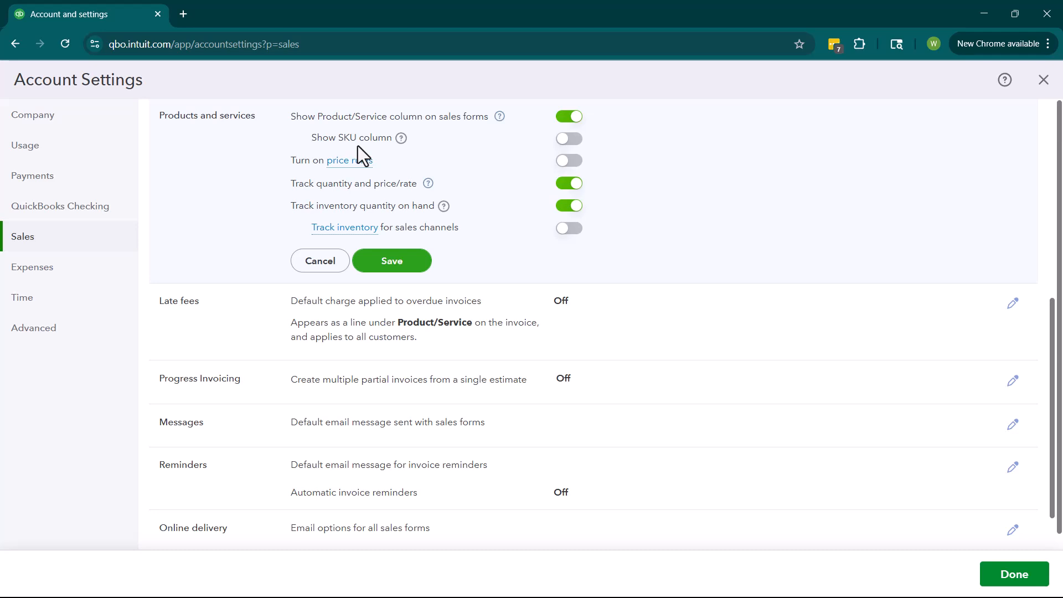
click(428, 186)
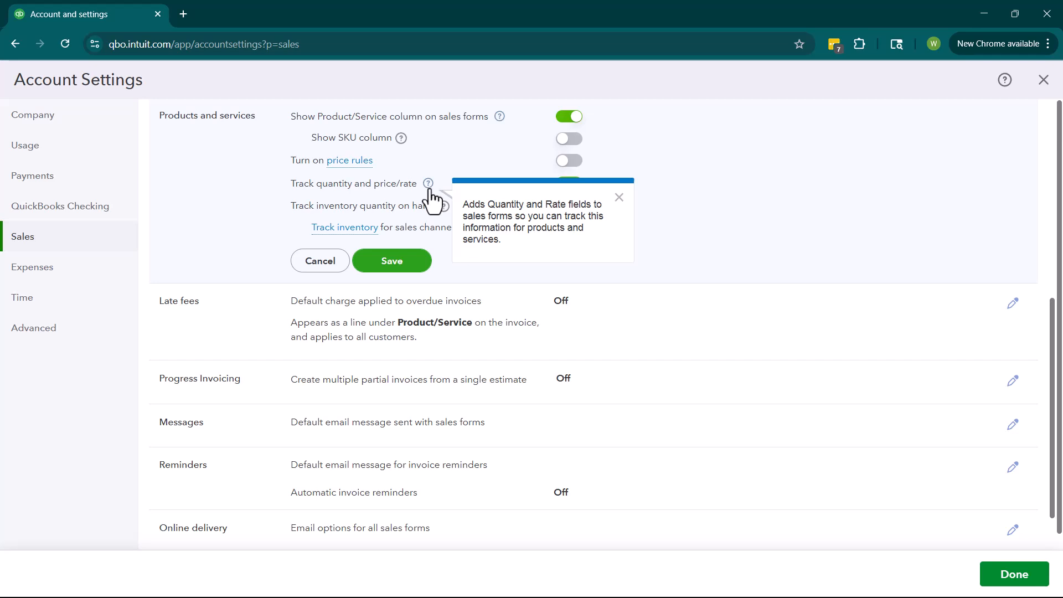
click(619, 197)
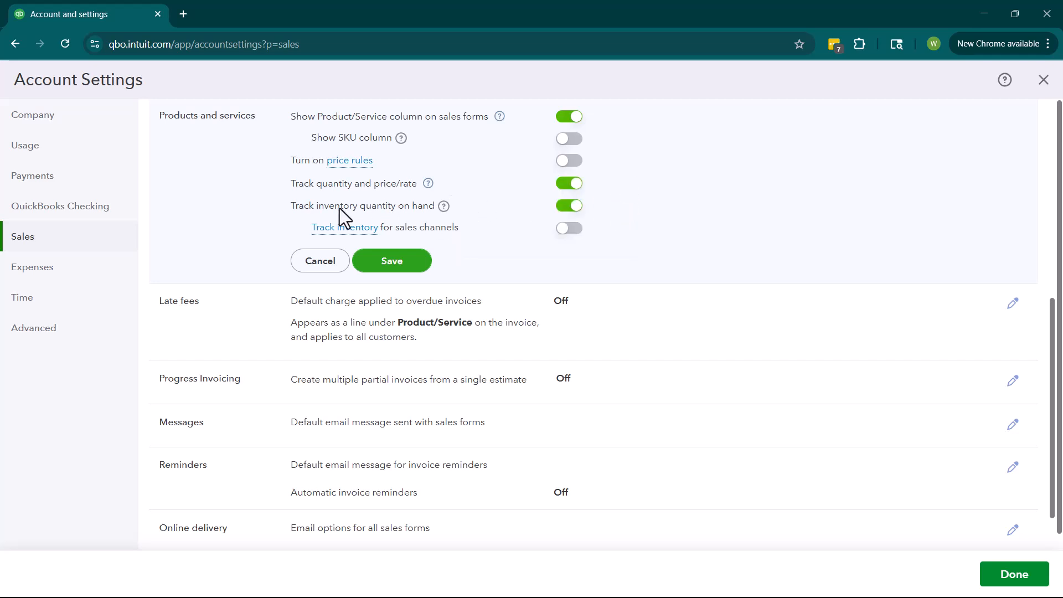
click(445, 213)
click(325, 262)
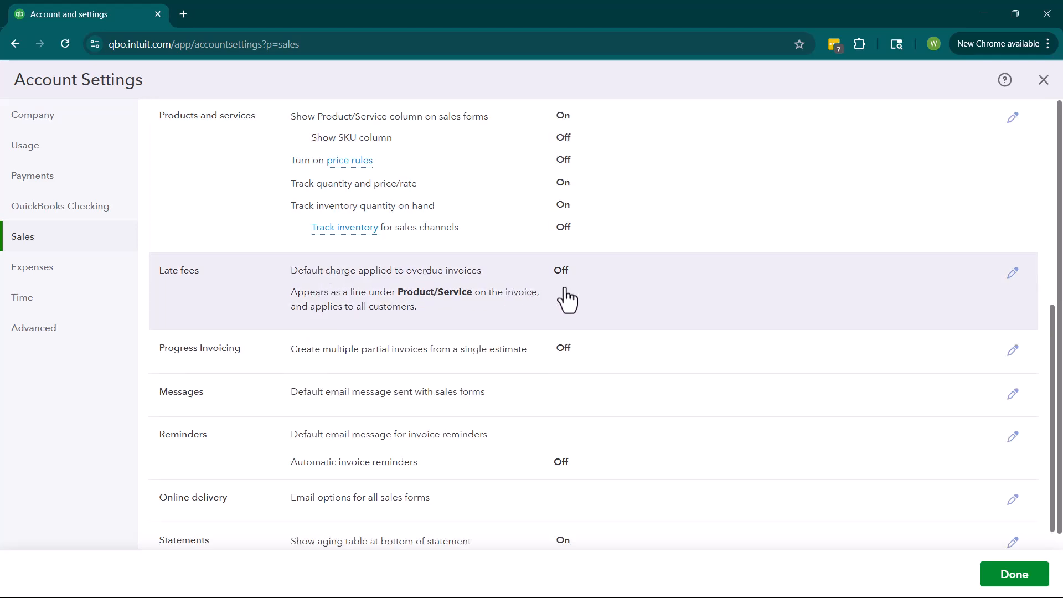
Step: Examine the late fees setting for overdue invoices and cancel editing it
click(1011, 273)
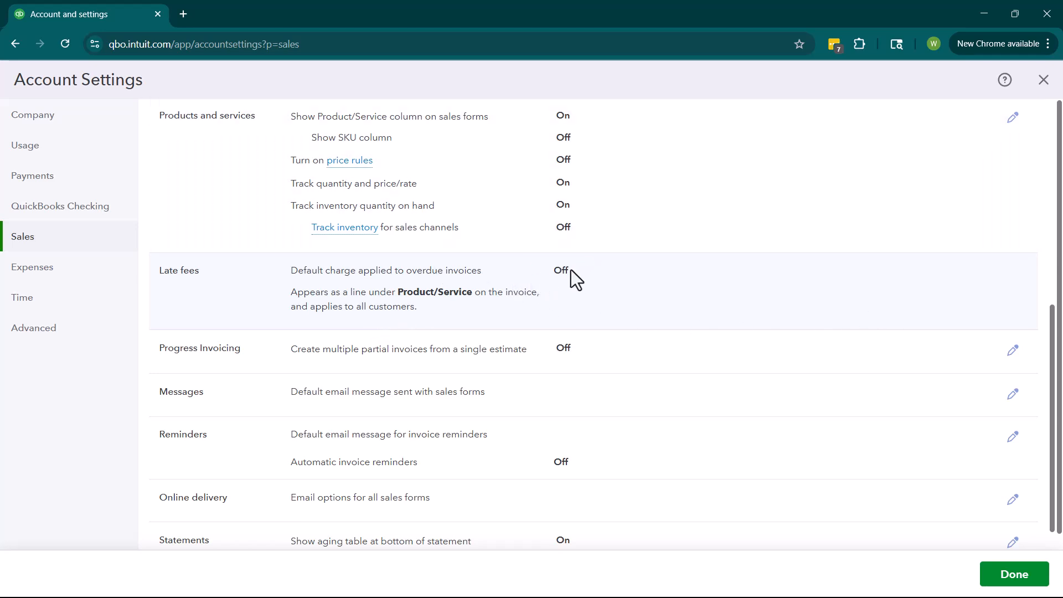
click(564, 274)
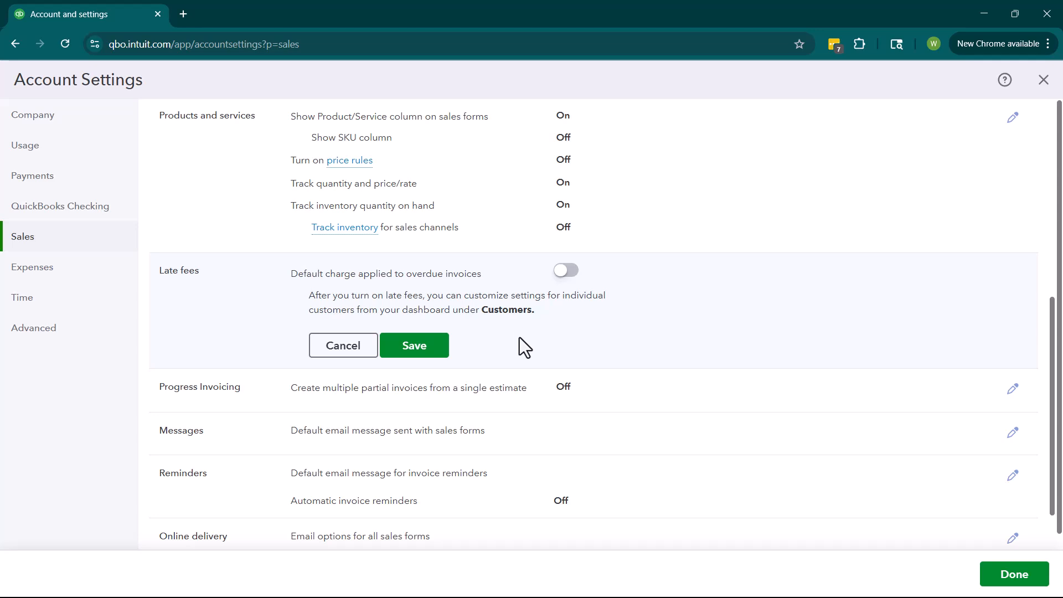
click(360, 347)
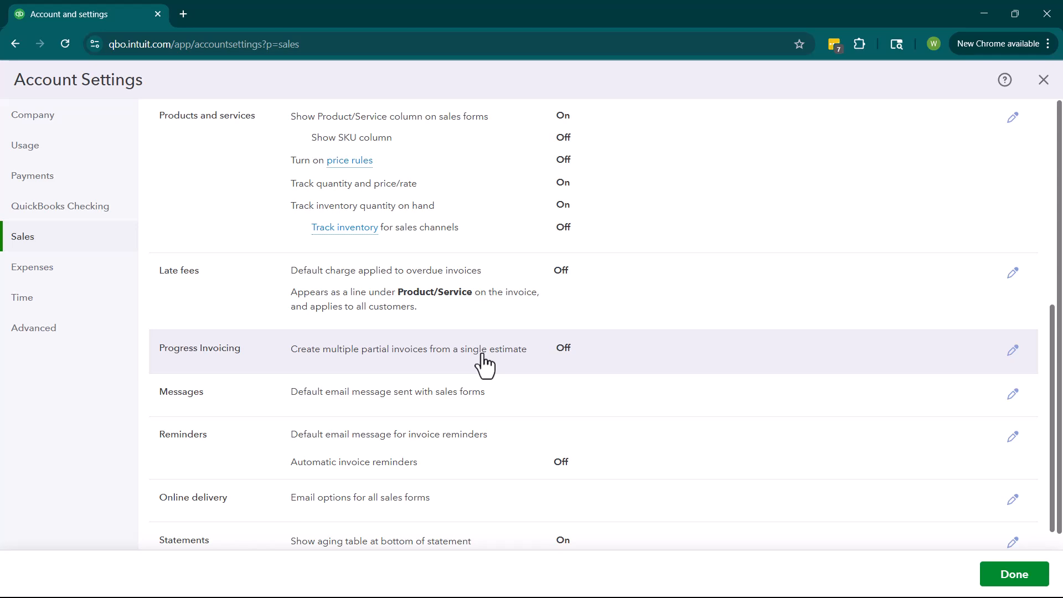
Step: Review the default email message settings for sales forms, including the sales form choices, subject, message and copy fields, and cancel editing
scroll(487, 363, down, 2)
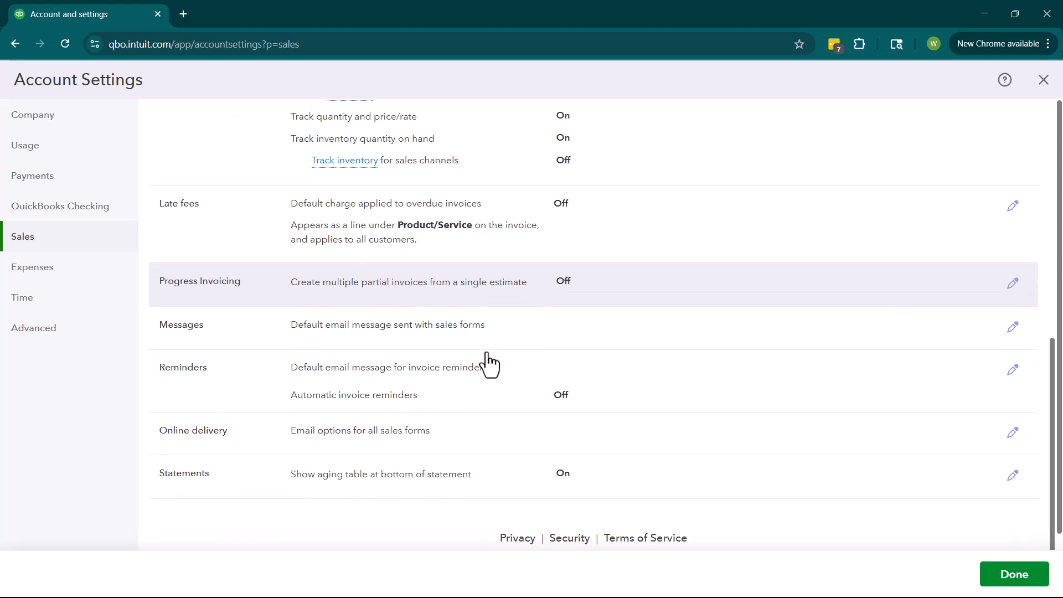
click(1012, 328)
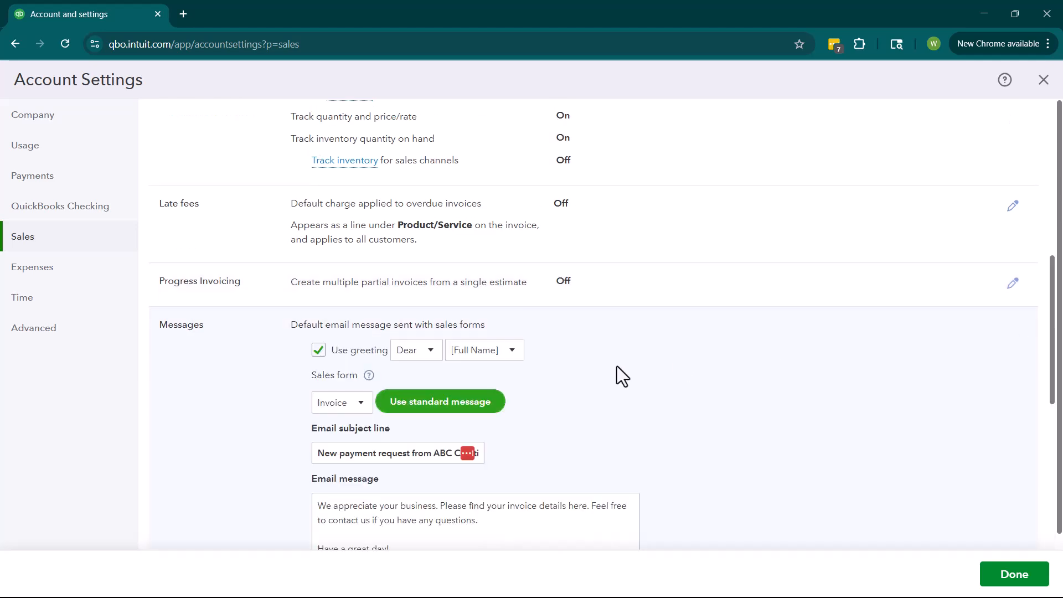
scroll(579, 365, down, 1)
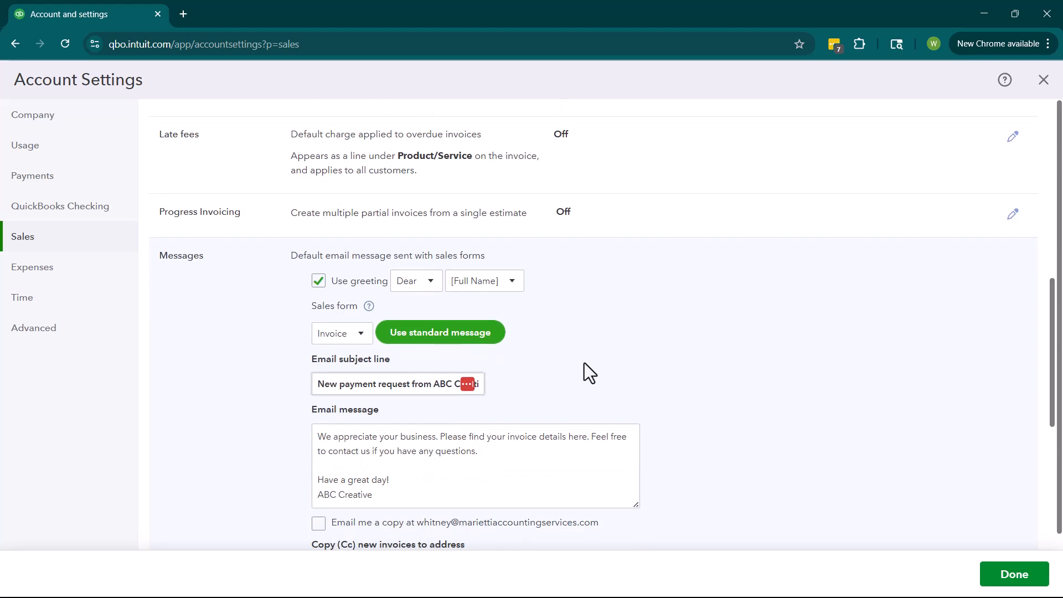
click(323, 336)
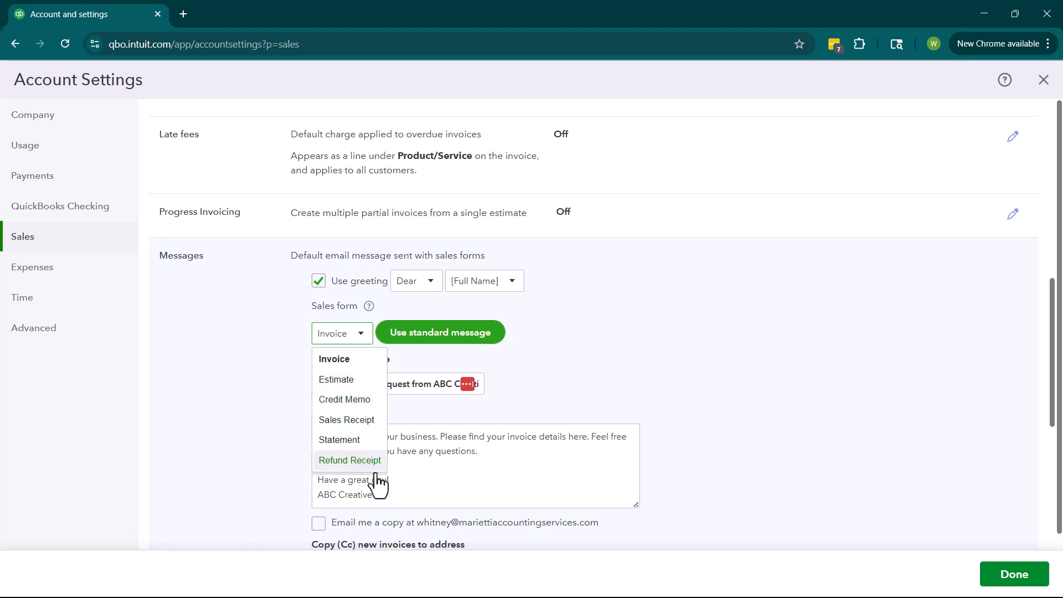
click(586, 364)
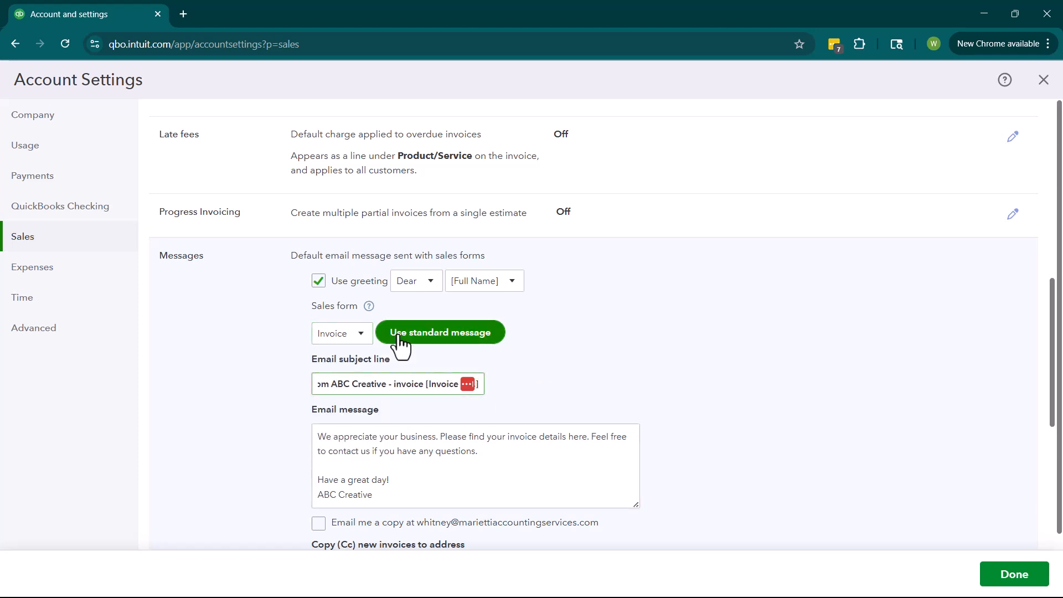
scroll(399, 346, down, 1)
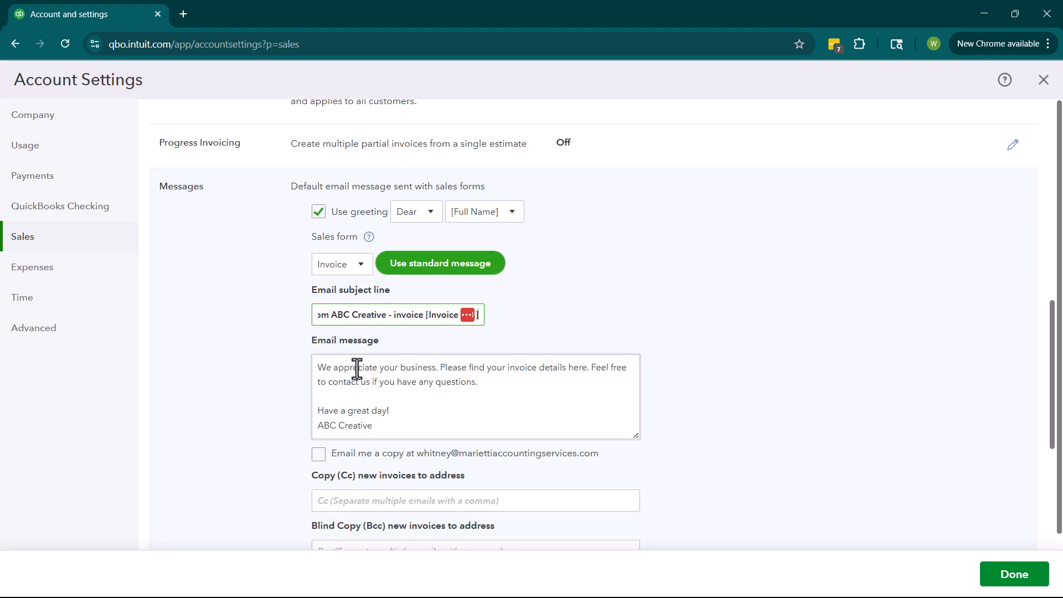
scroll(602, 257, down, 1)
scroll(587, 310, down, 1)
scroll(579, 328, down, 1)
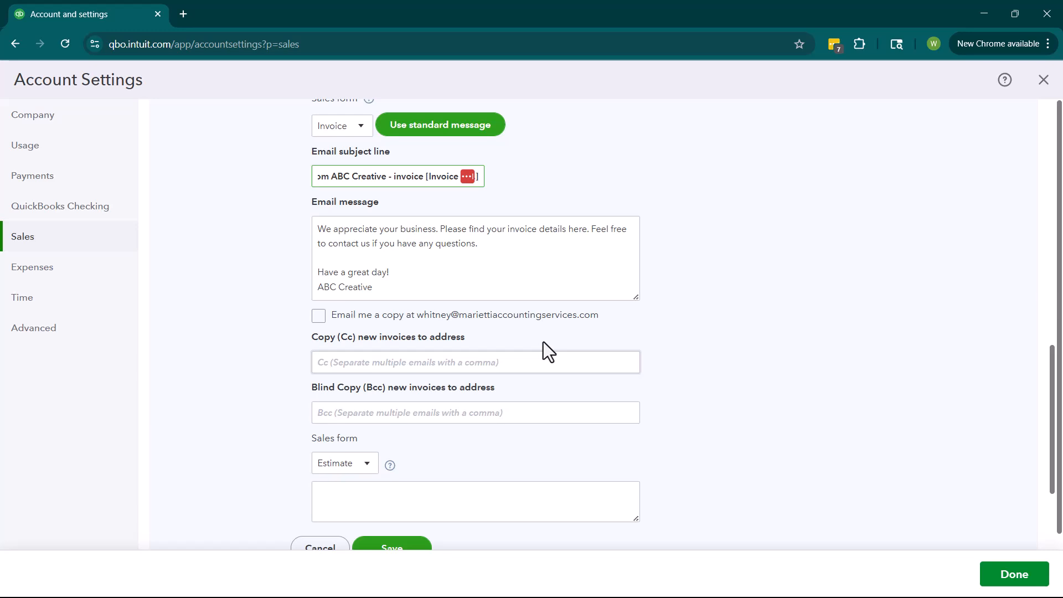
scroll(541, 351, down, 3)
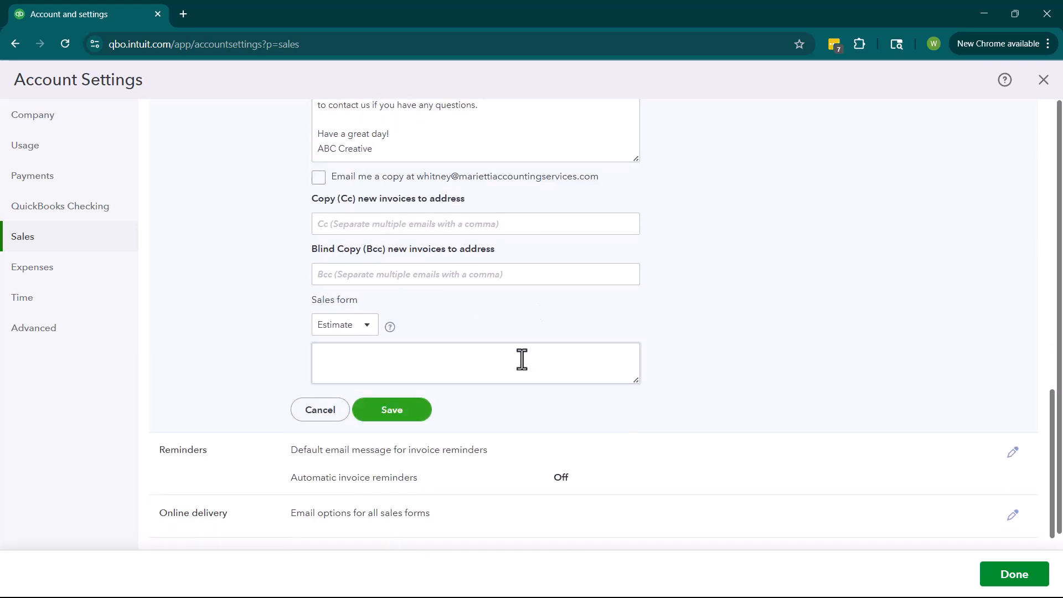
click(325, 408)
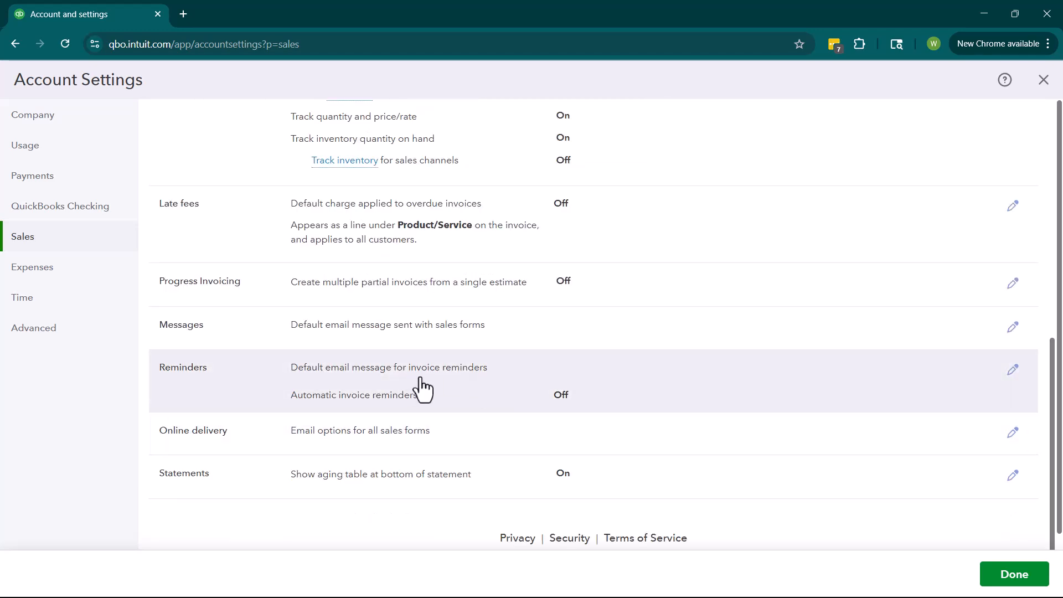
Step: Turn on automatic invoice reminders, check the timing and email message of Reminder 1, and cancel out of the reminders editing
click(1012, 369)
scroll(515, 386, down, 2)
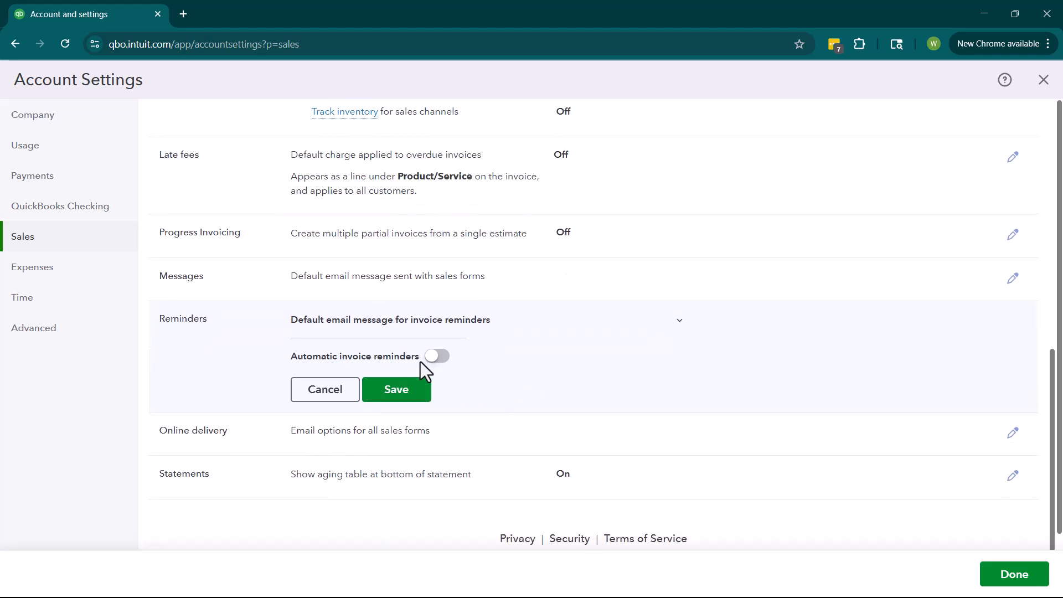
click(436, 356)
scroll(502, 370, down, 1)
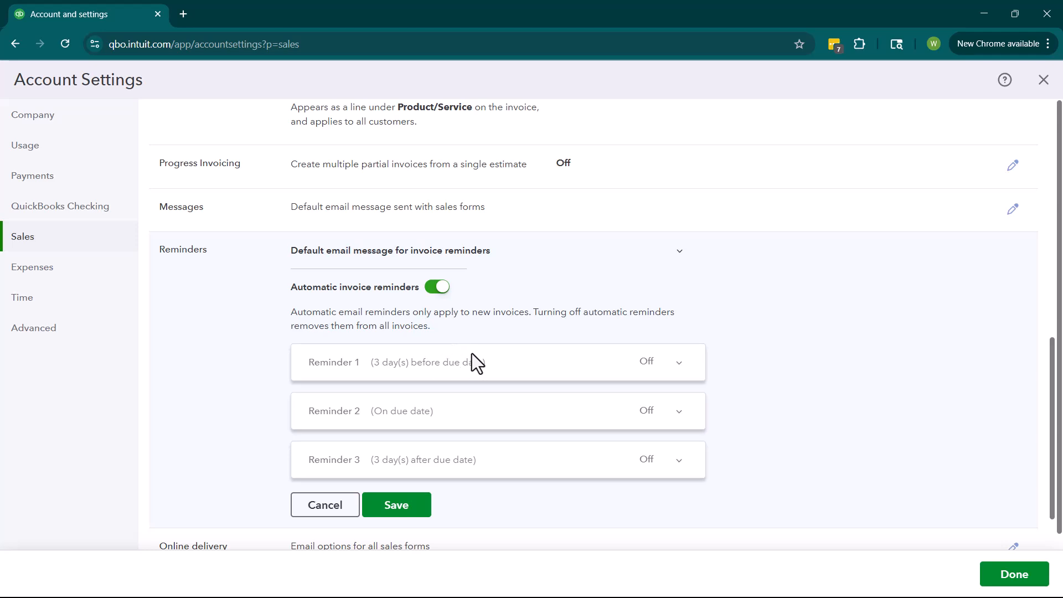
click(684, 365)
scroll(387, 382, down, 1)
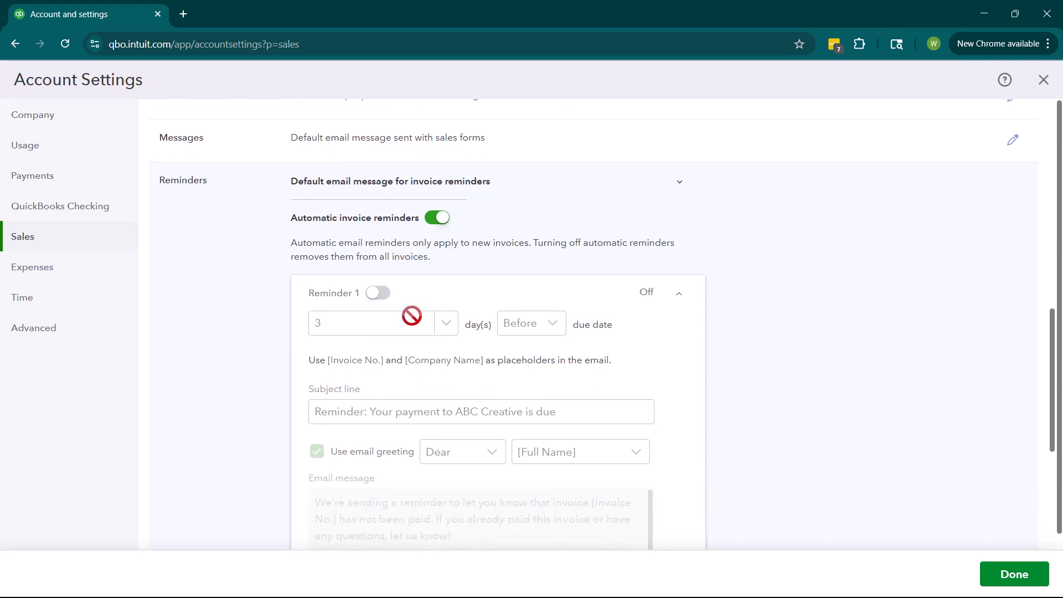
scroll(712, 336, down, 5)
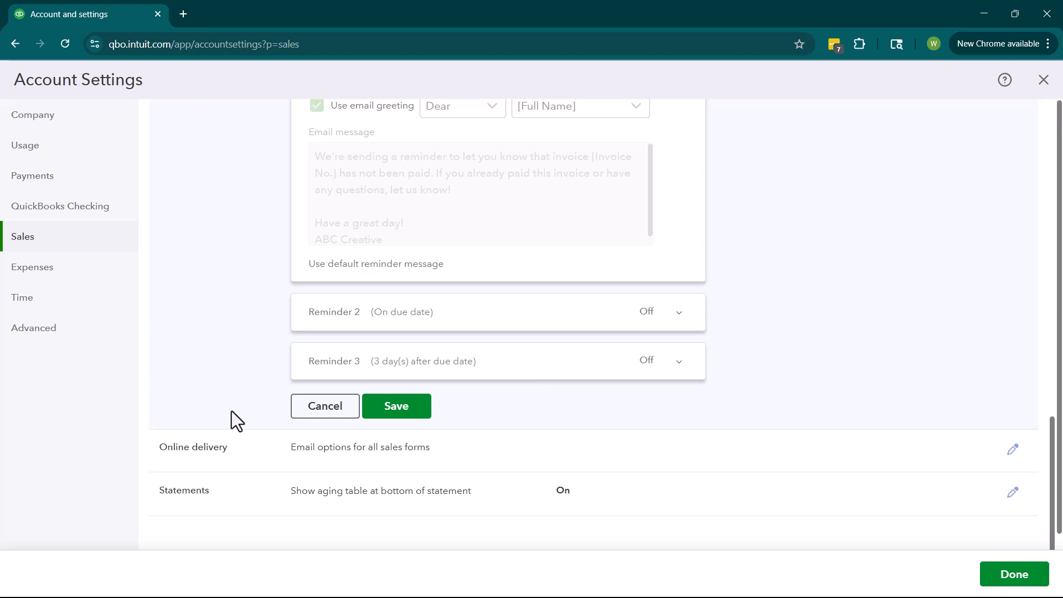
click(313, 408)
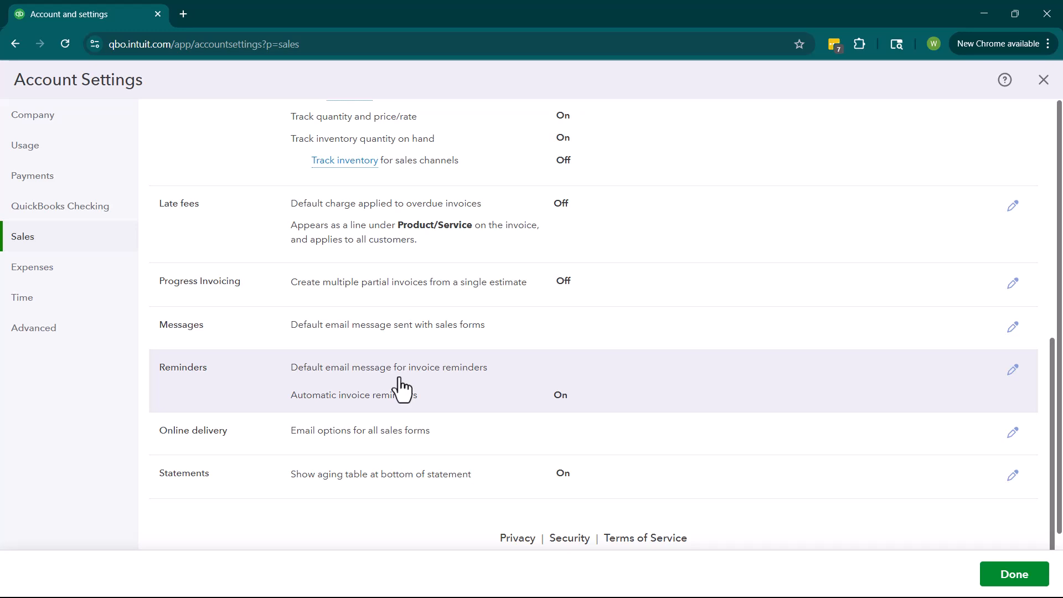
Step: Review the online delivery email options for sales forms, check the additional email format choices for invoices, and cancel editing
click(1012, 433)
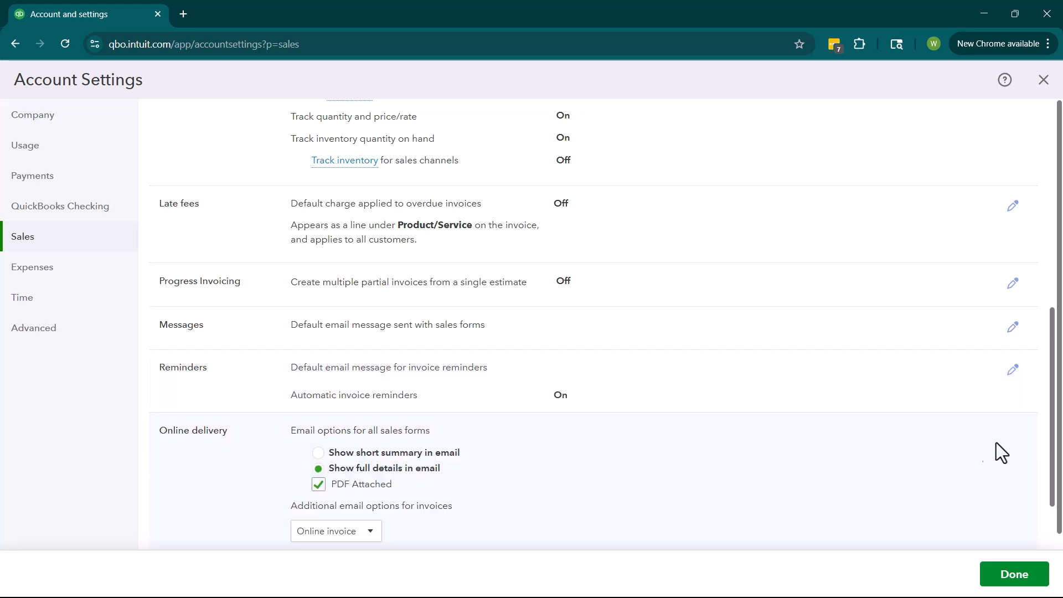
scroll(555, 326, down, 3)
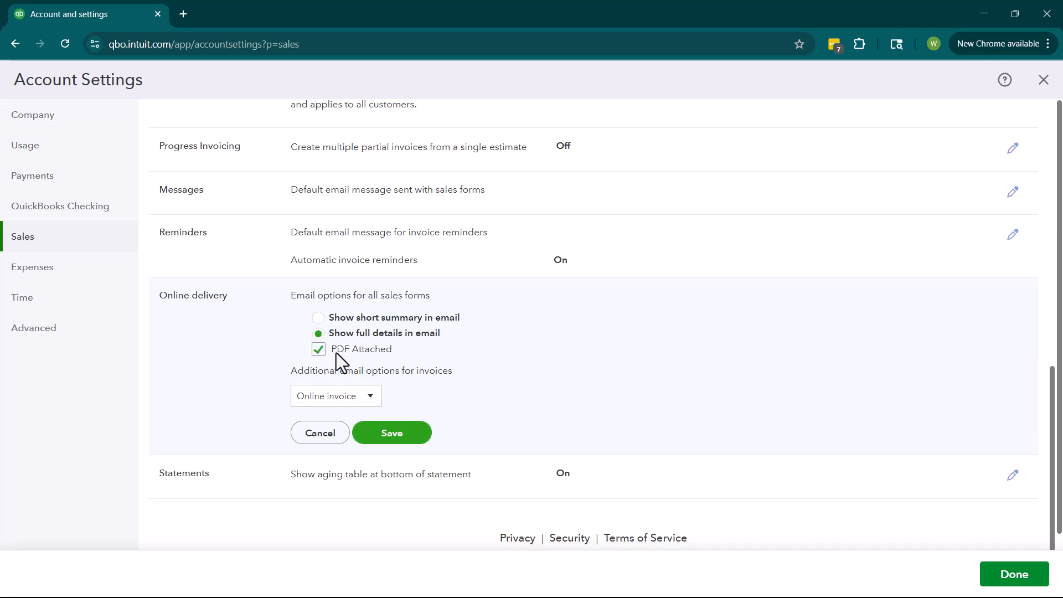
scroll(525, 331, down, 1)
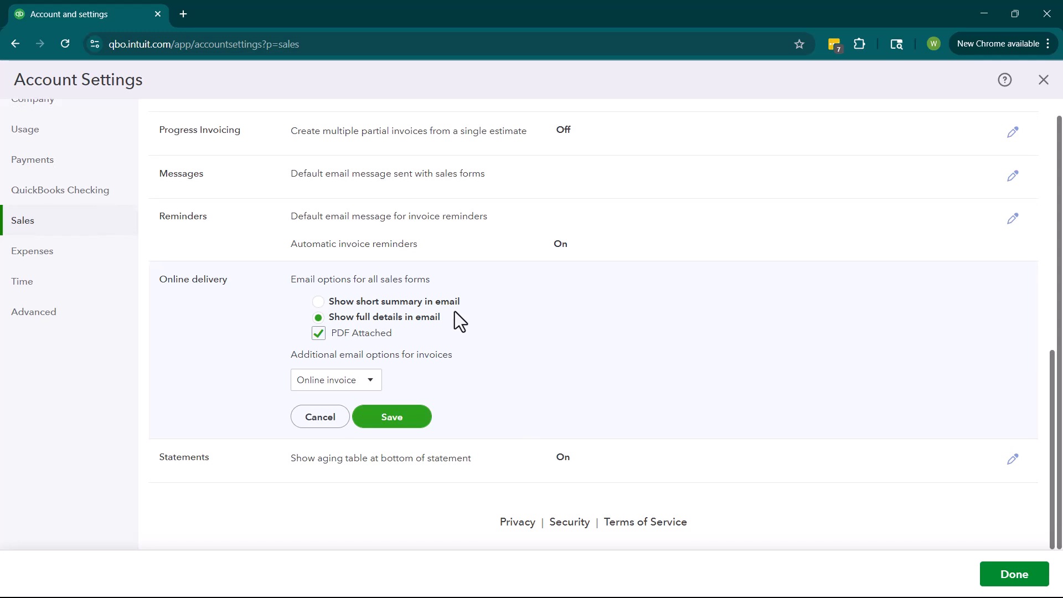
click(343, 379)
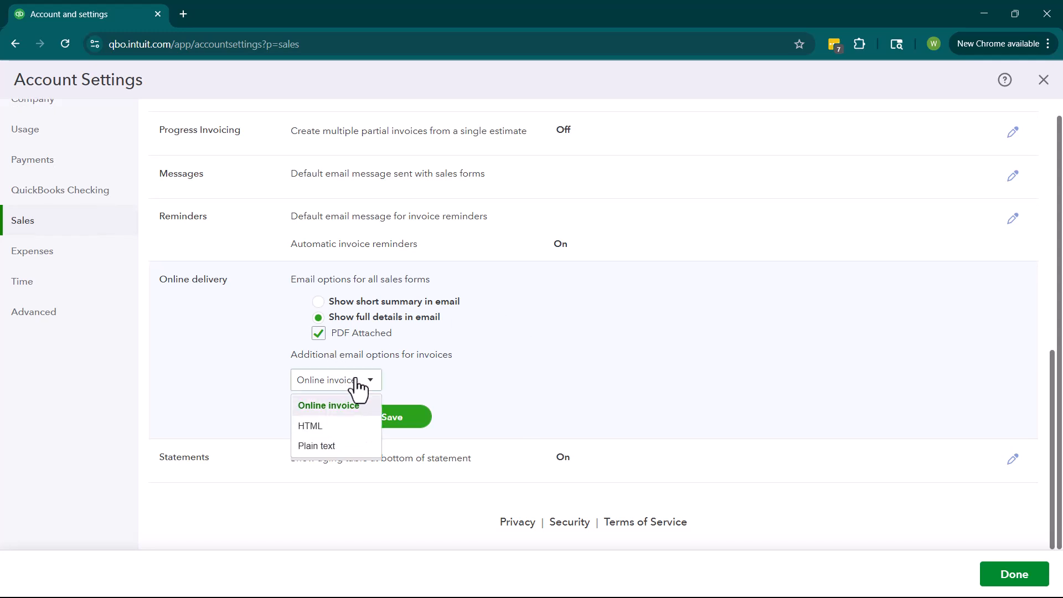
click(505, 389)
click(320, 416)
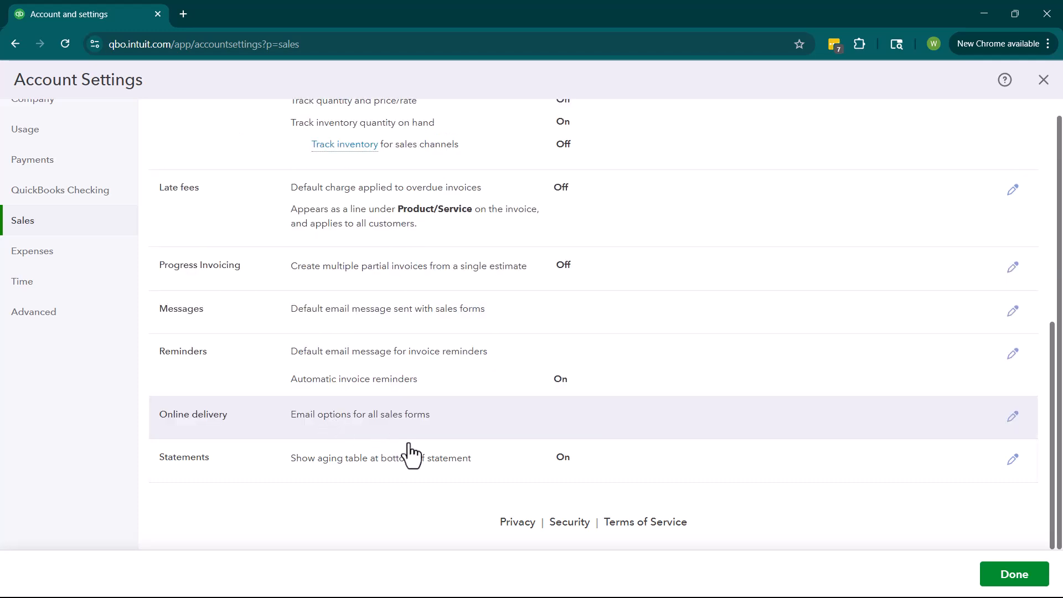
Step: Examine the statement options for listing transactions and showing the aging table, and cancel editing them
click(1012, 459)
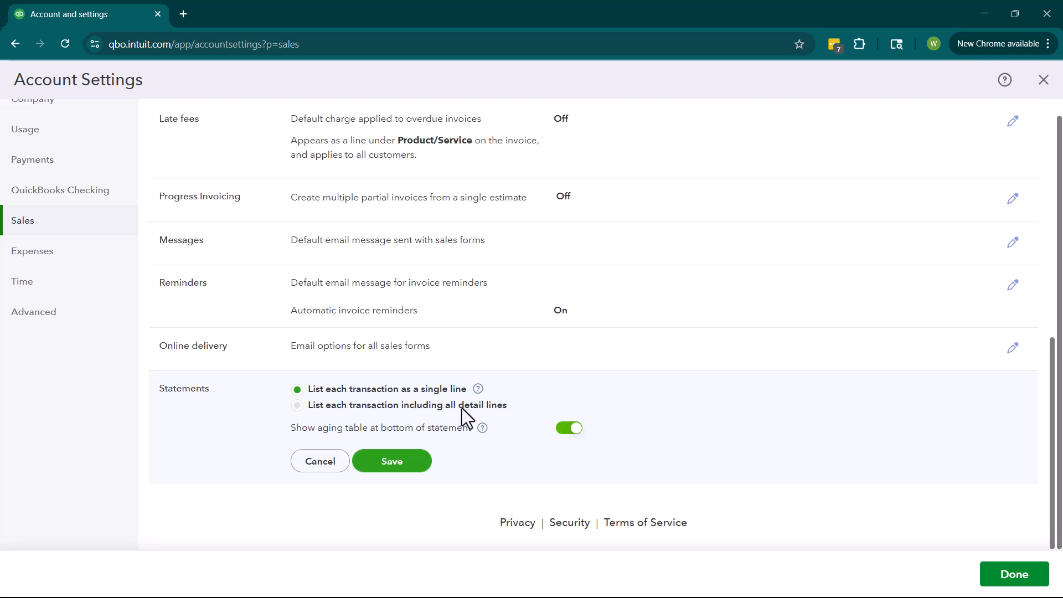
click(321, 465)
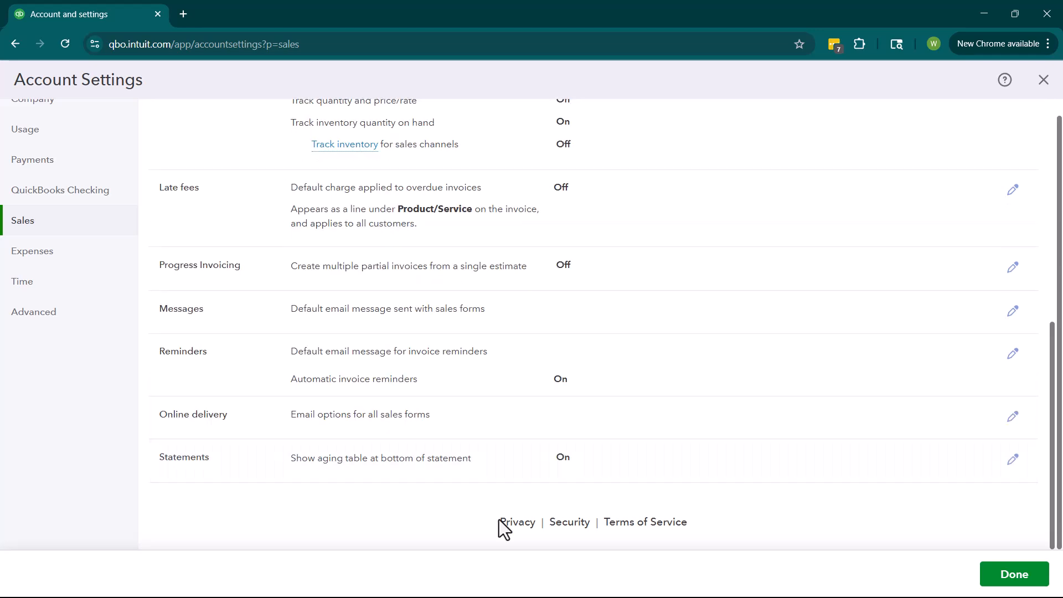